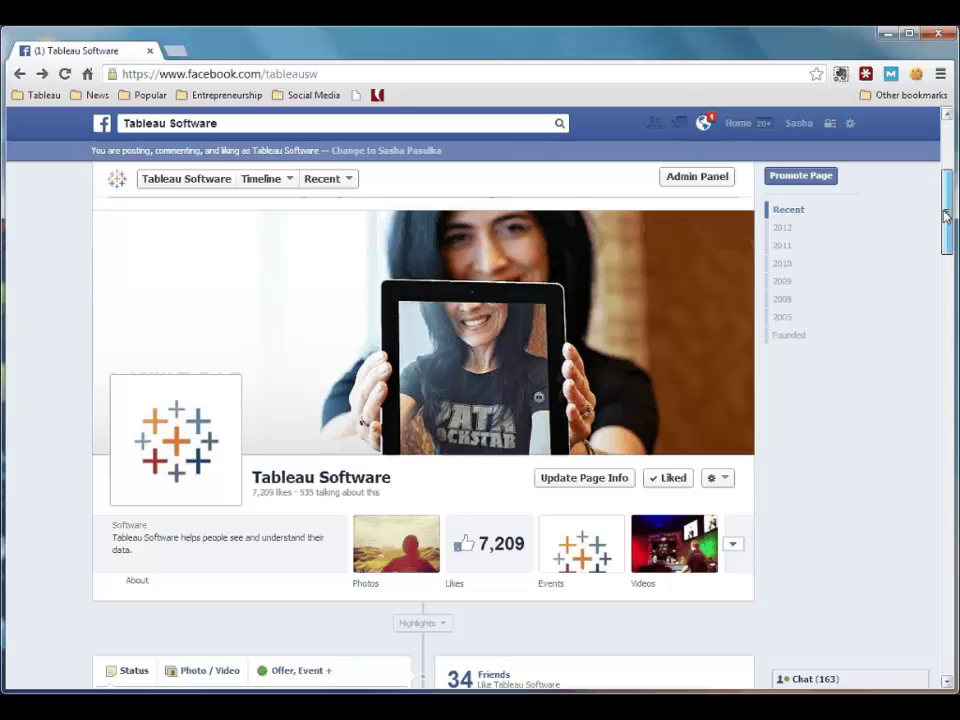
Step: Open the page's full Insights overview via See All and bring up the Export Insights Data dialog
left_click_drag(945, 215, 945, 165)
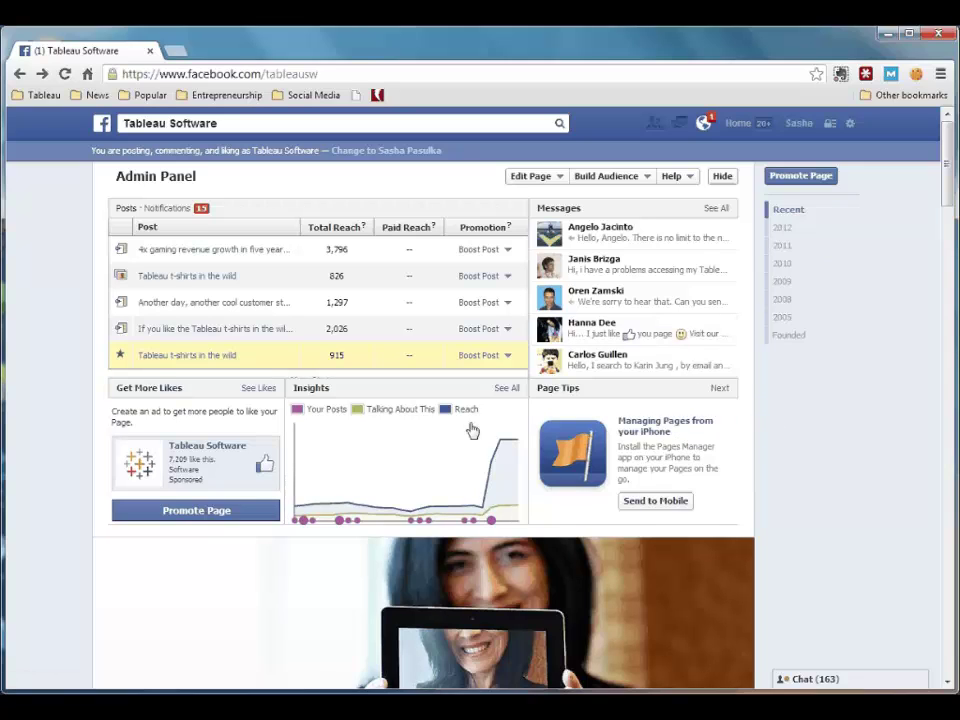
left_click(510, 390)
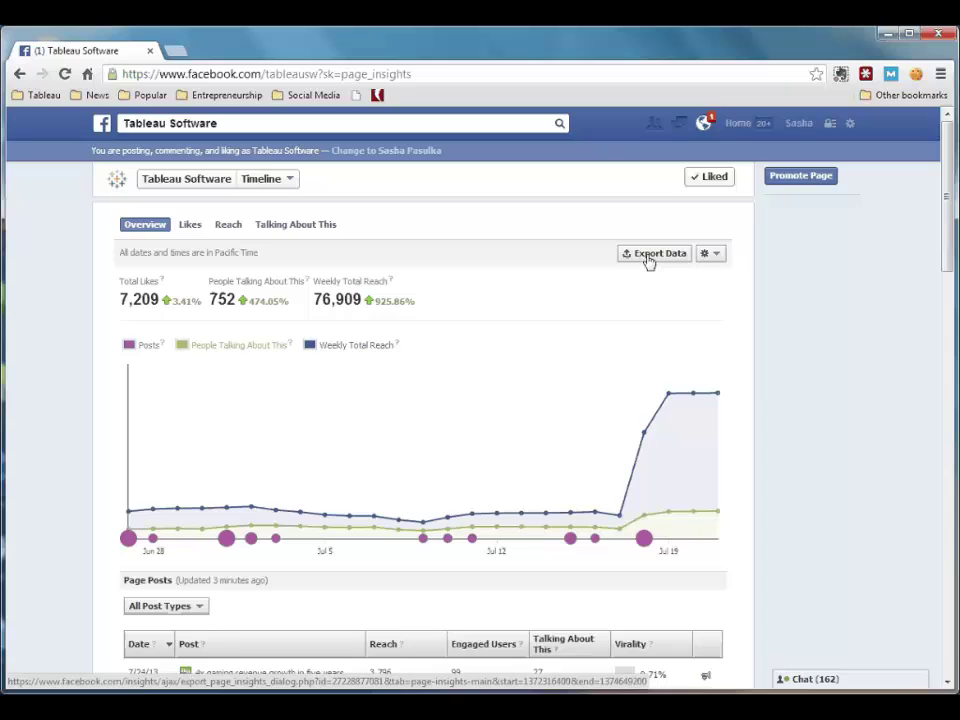
left_click(648, 258)
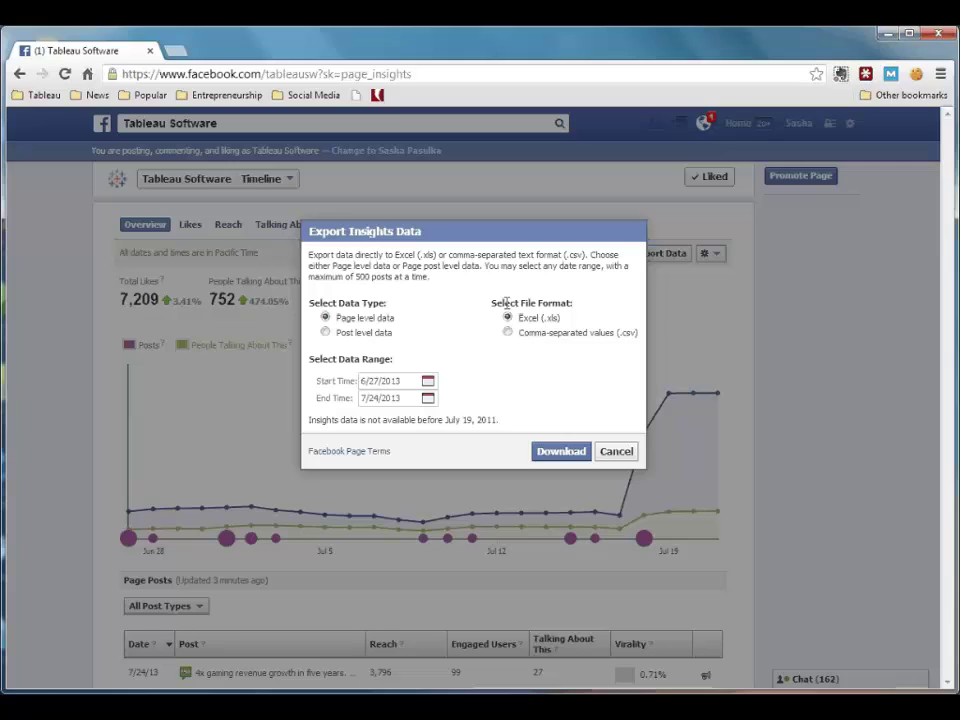
Step: Export post-level Insights data for 6/1/2013 to 6/30/2013 as an Excel (.xls) download
left_click(326, 333)
left_click(429, 382)
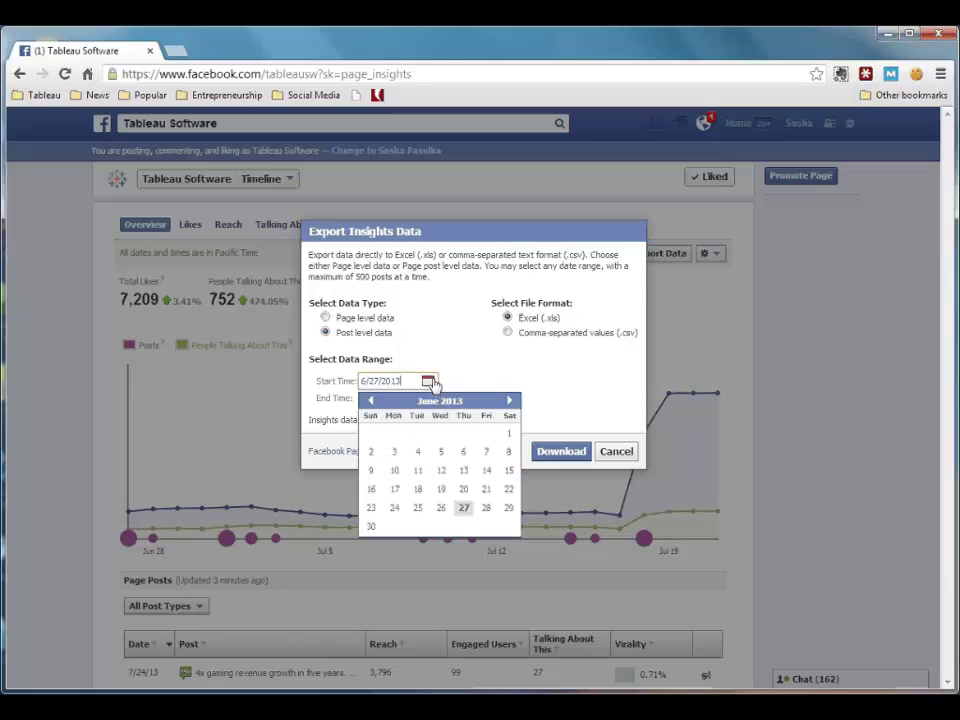
left_click(510, 435)
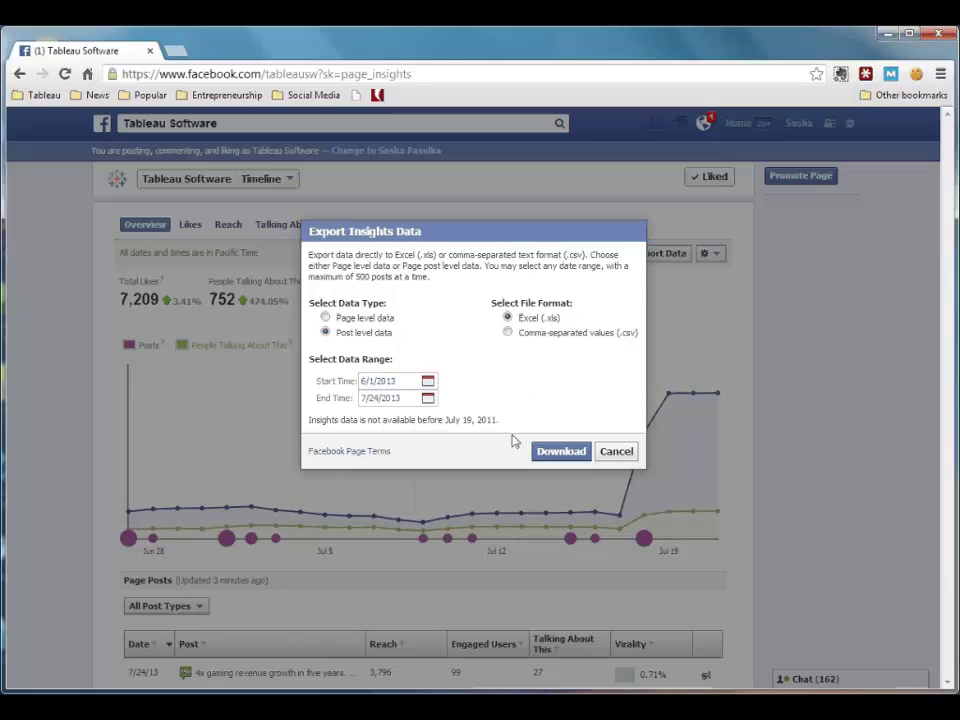
left_click(428, 398)
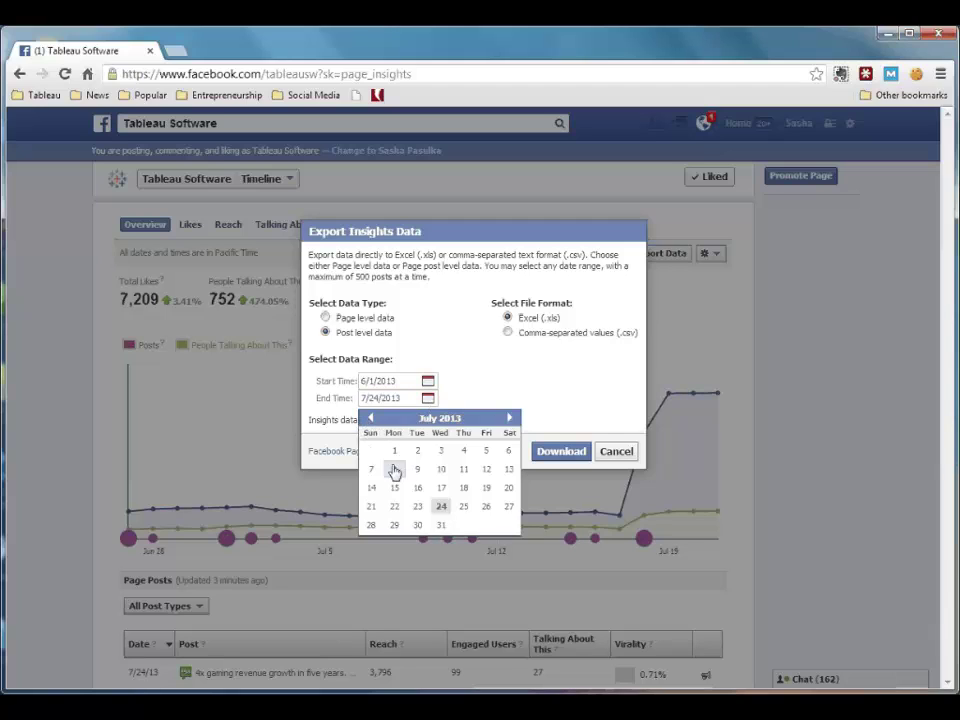
left_click(371, 418)
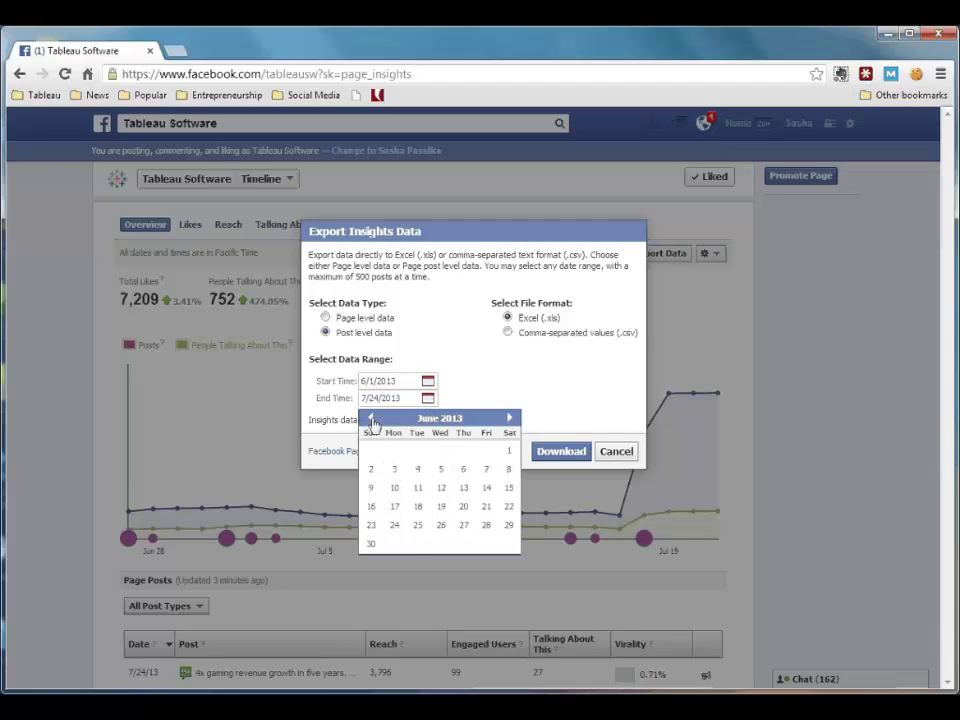
left_click(373, 546)
left_click(546, 455)
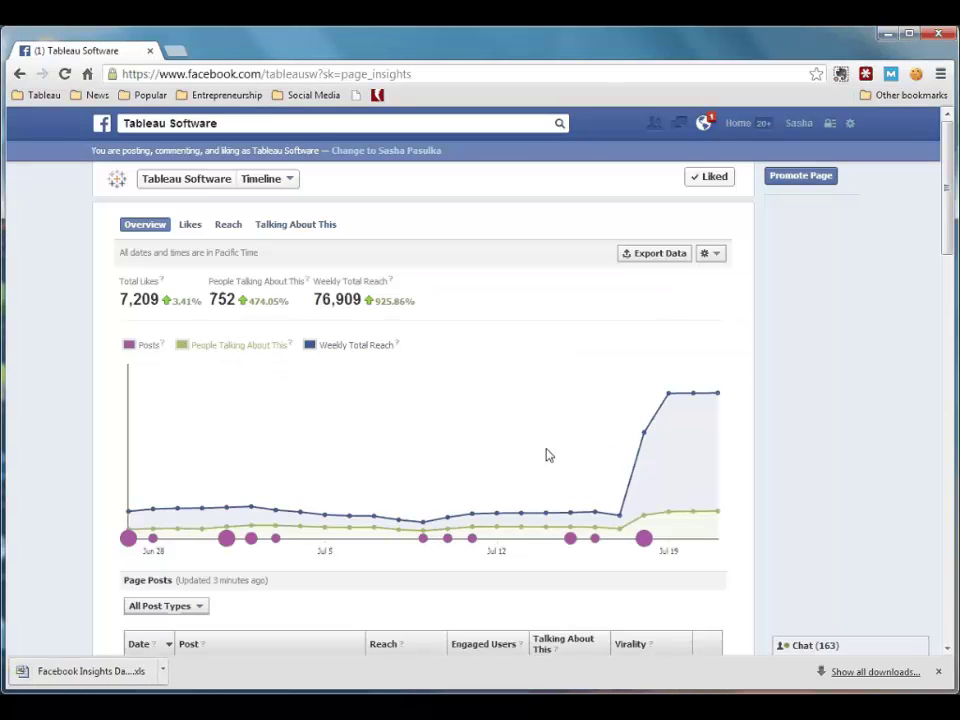
Step: Open the downloaded .xls export in Excel, accepting the file-format warning
left_click(120, 674)
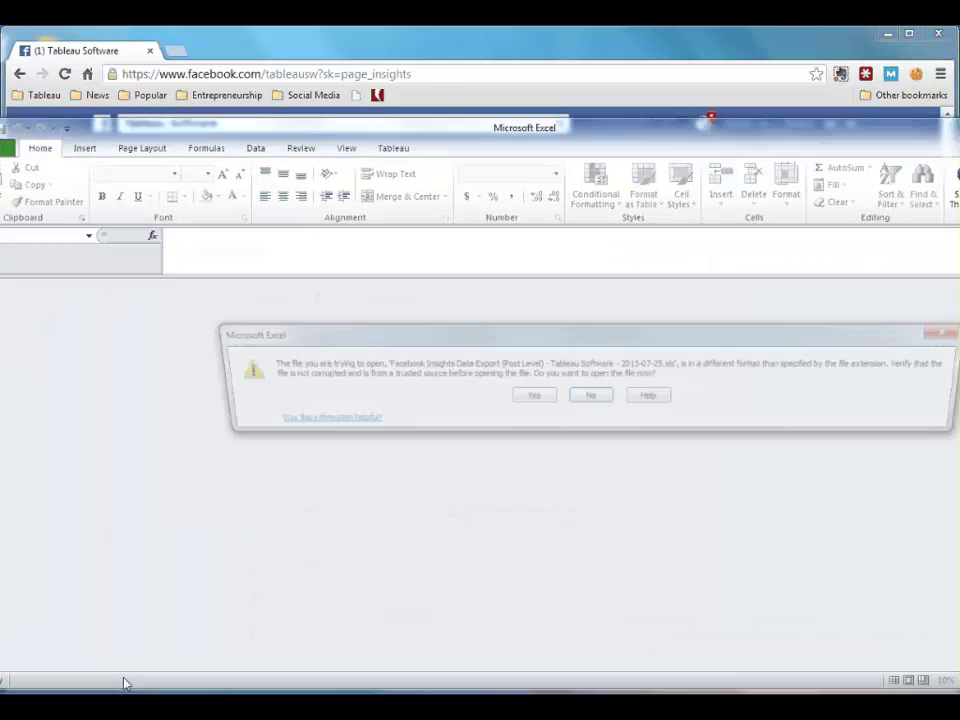
left_click(528, 397)
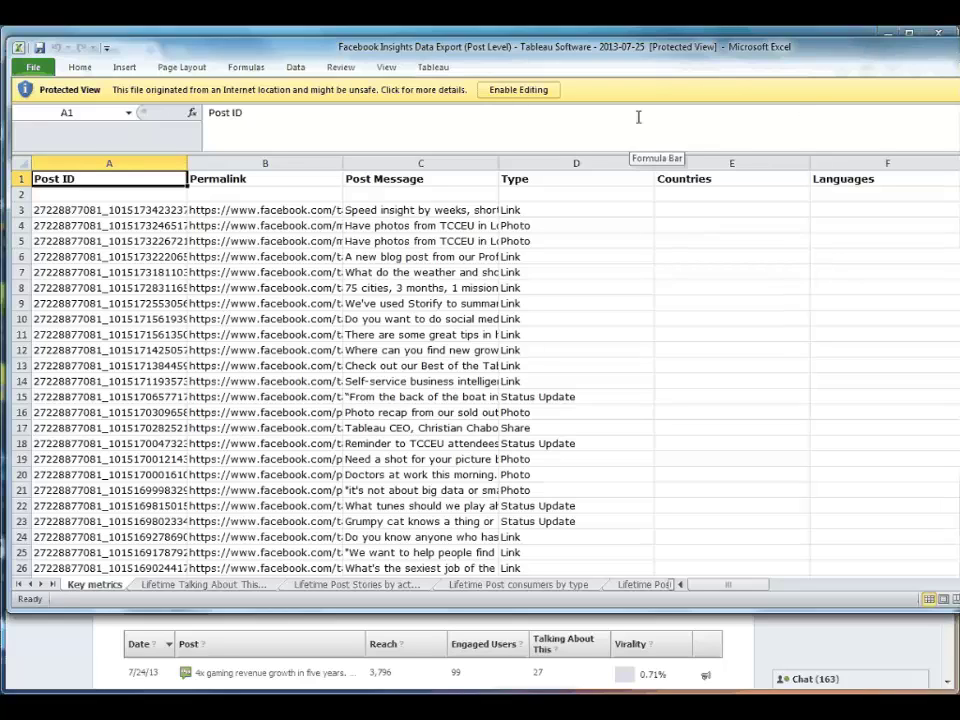
Step: Enable editing and delete the blank row 2 of the export
left_click(533, 91)
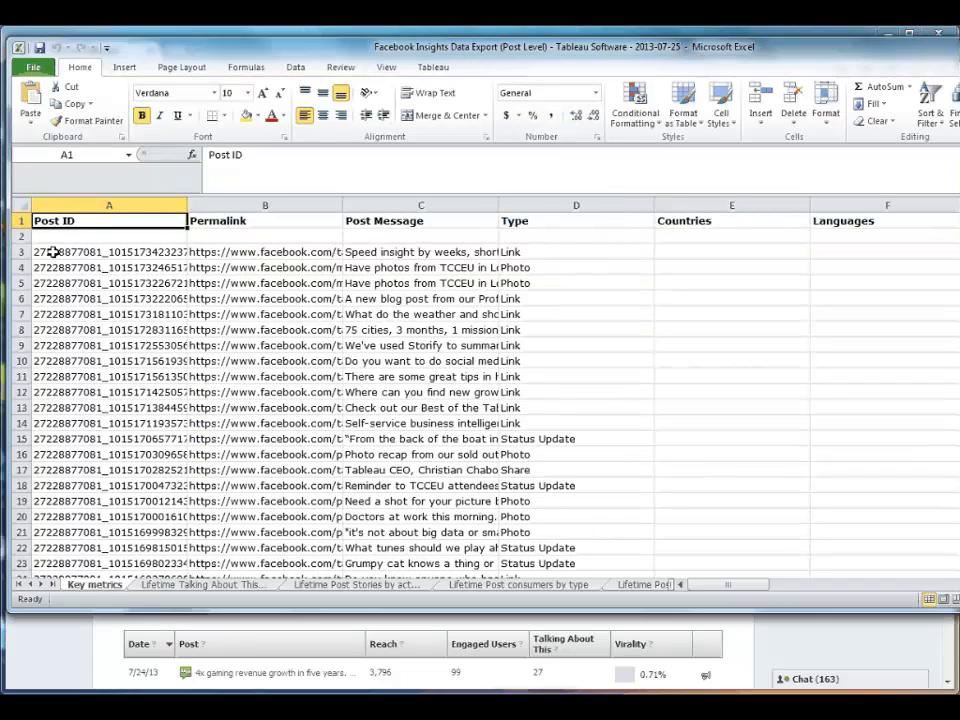
left_click(20, 236)
right_click(20, 236)
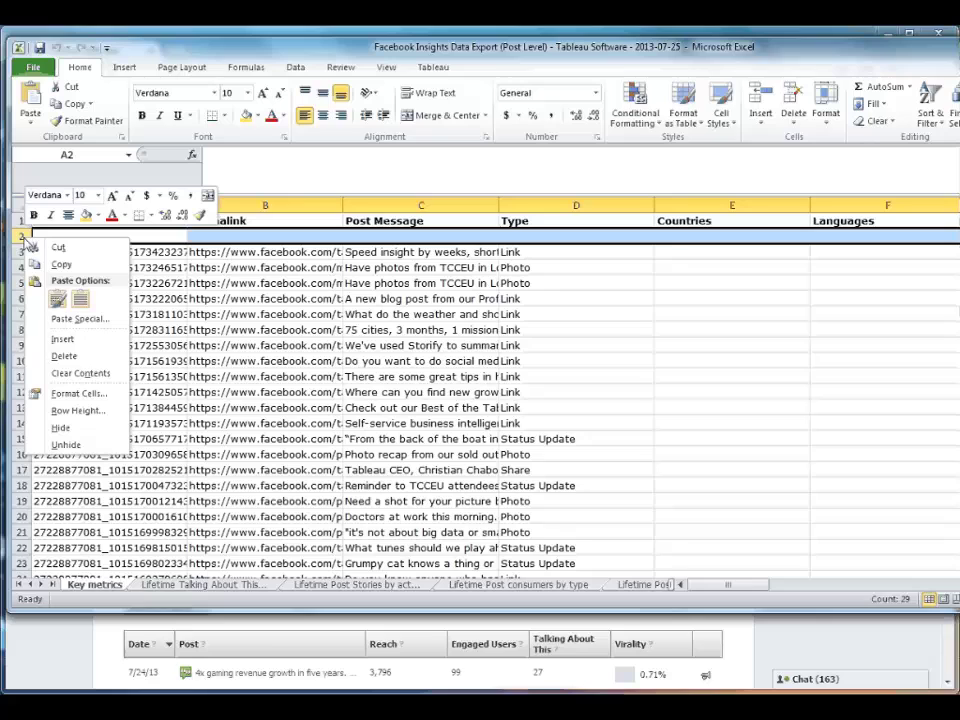
left_click(64, 357)
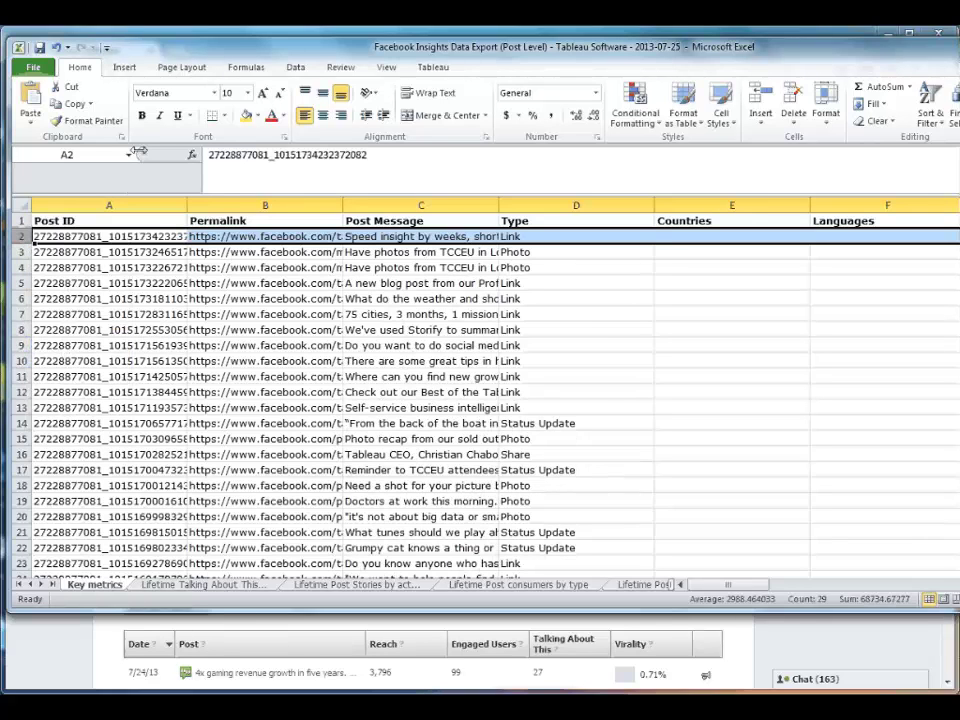
Step: Save it as Excel Workbook 'my_facebook_data' in the Facebook data demo folder
left_click(33, 67)
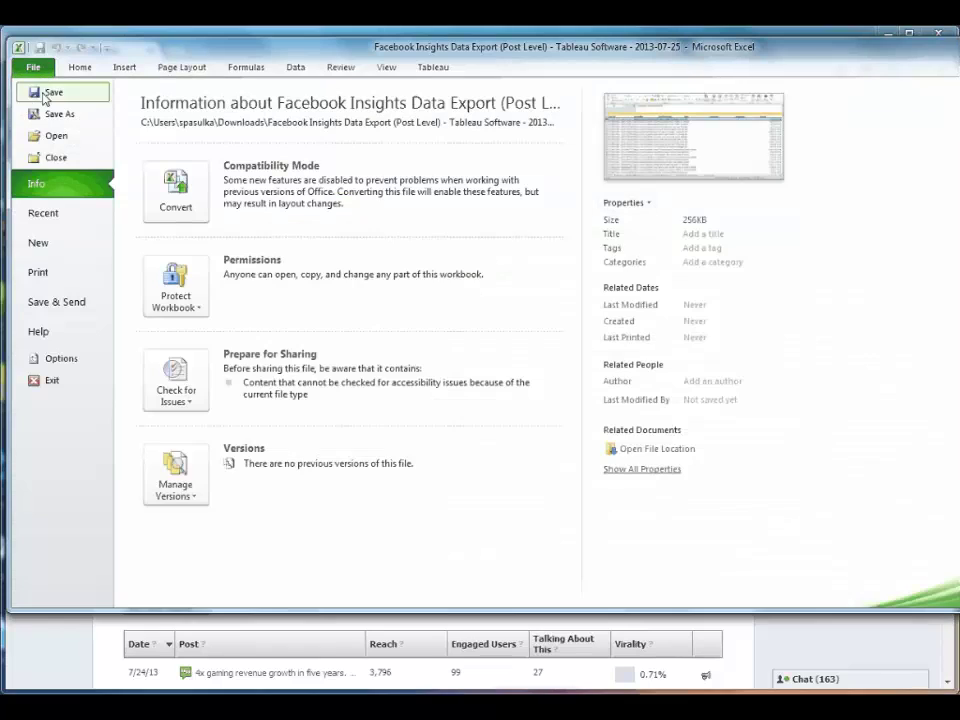
left_click(56, 113)
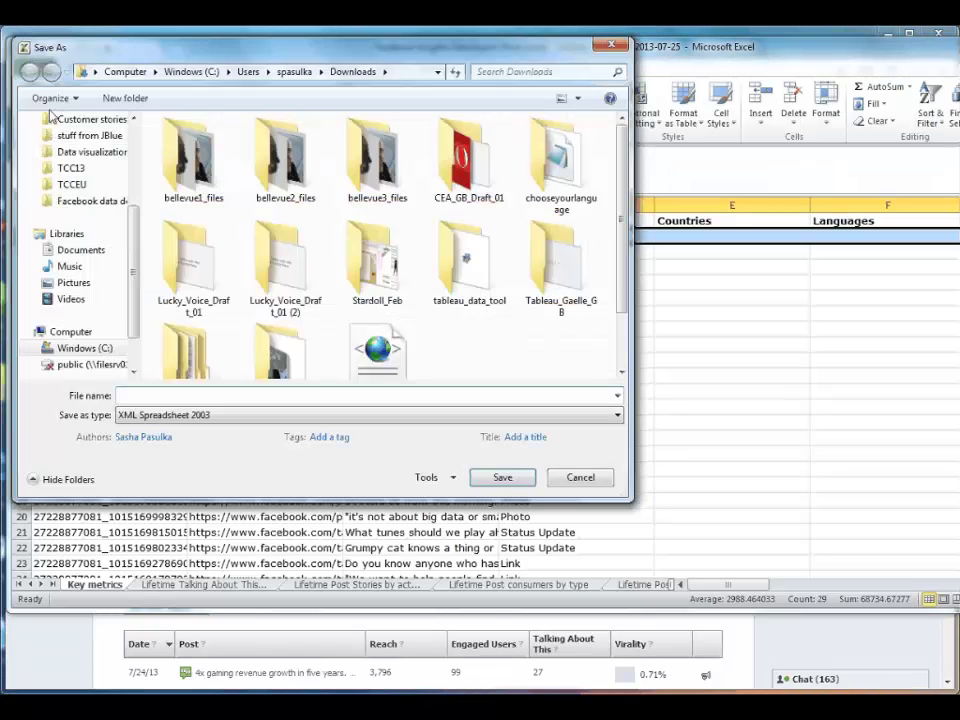
left_click(86, 201)
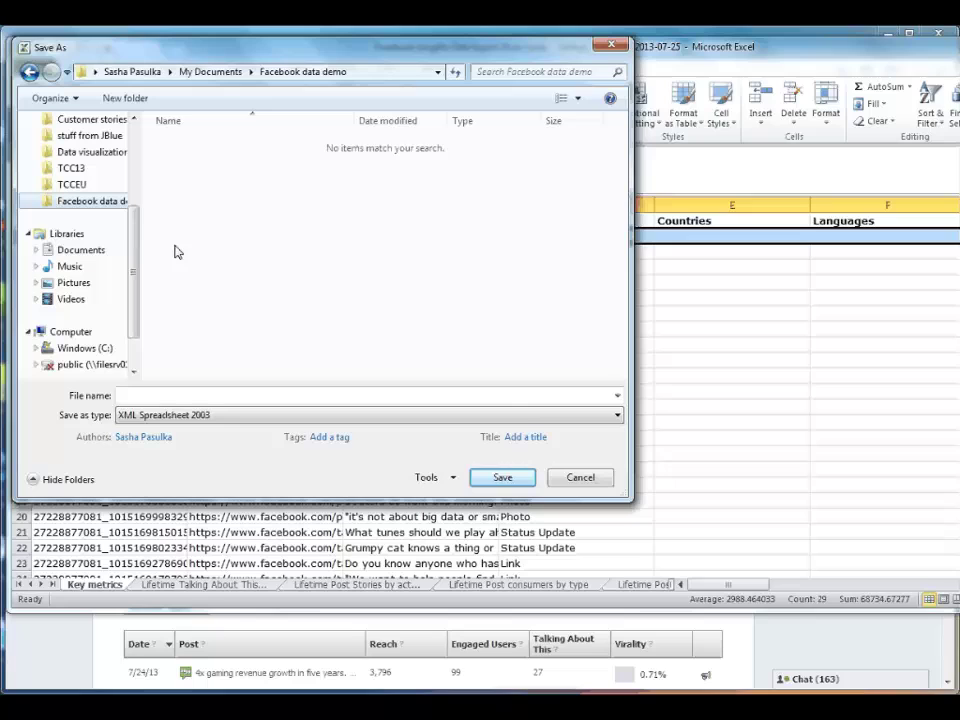
left_click(521, 416)
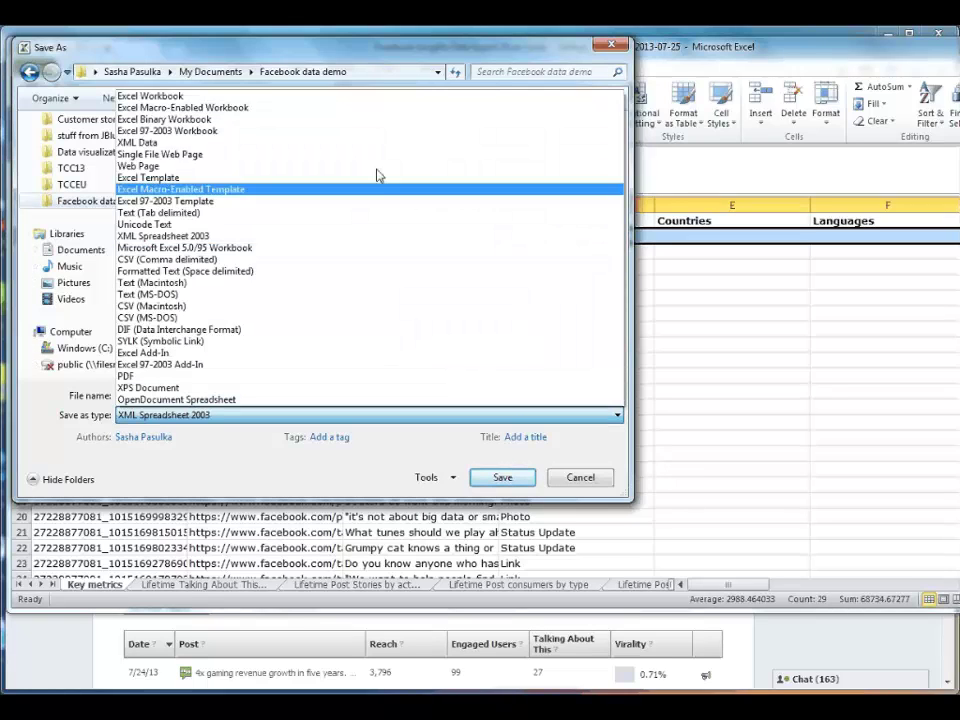
left_click(310, 96)
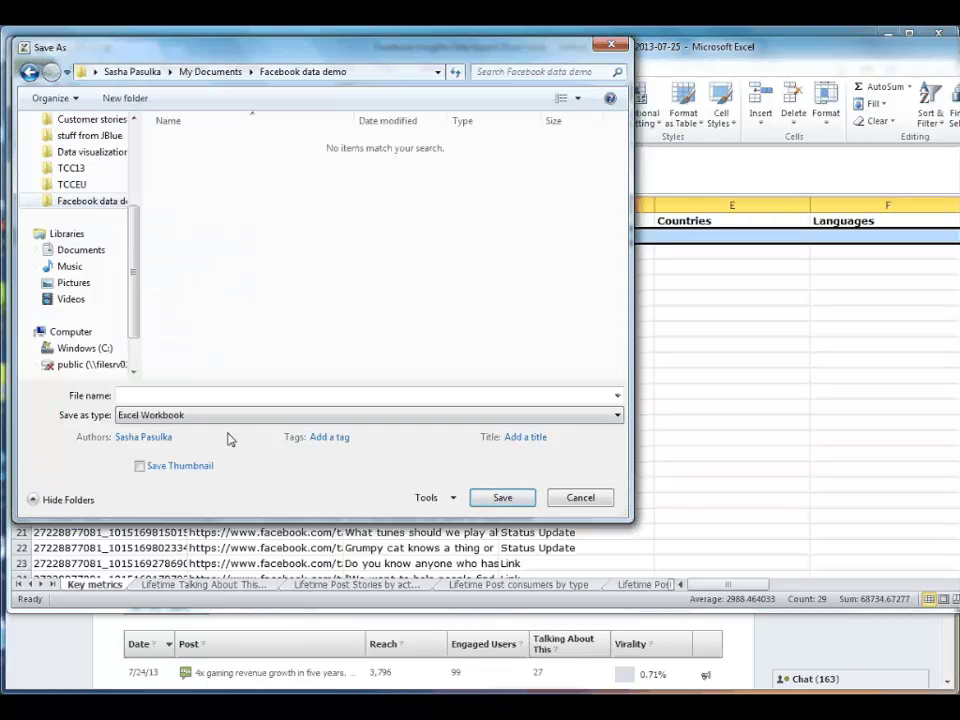
left_click(214, 399)
type("my")
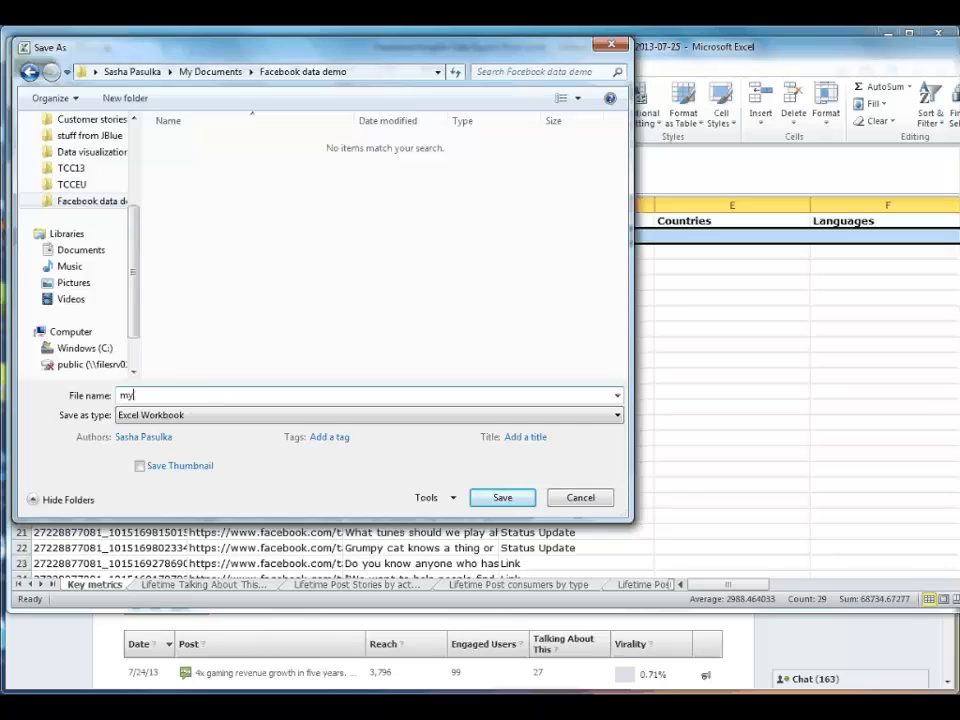
type("_facebook_data")
left_click(498, 497)
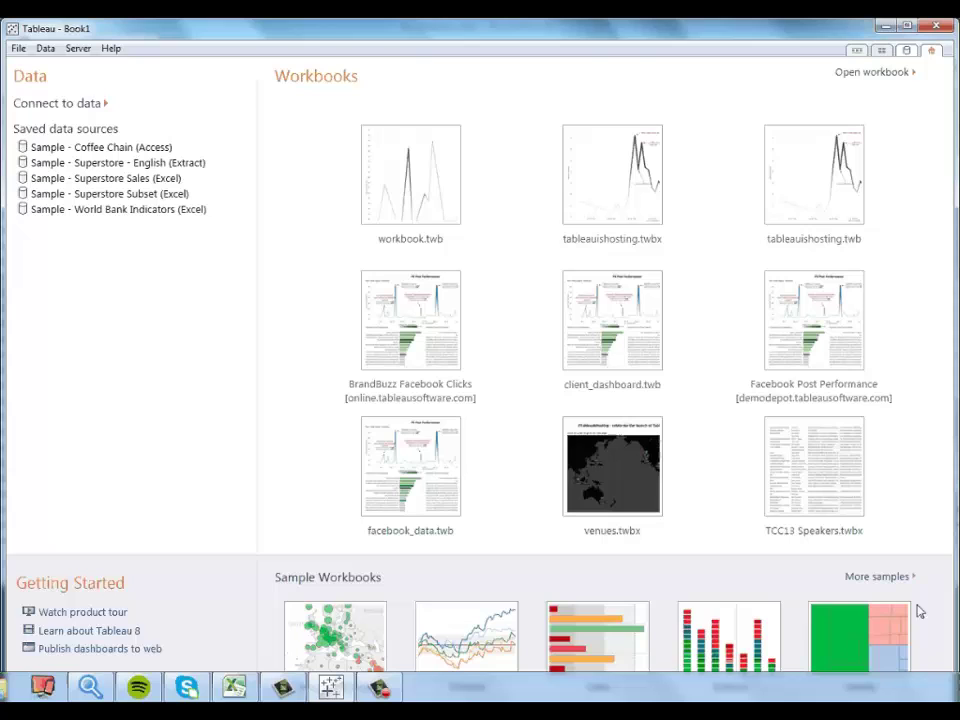
Step: Start a Microsoft Excel connection to my_facebook_data in the Facebook data demo folder
left_click(74, 104)
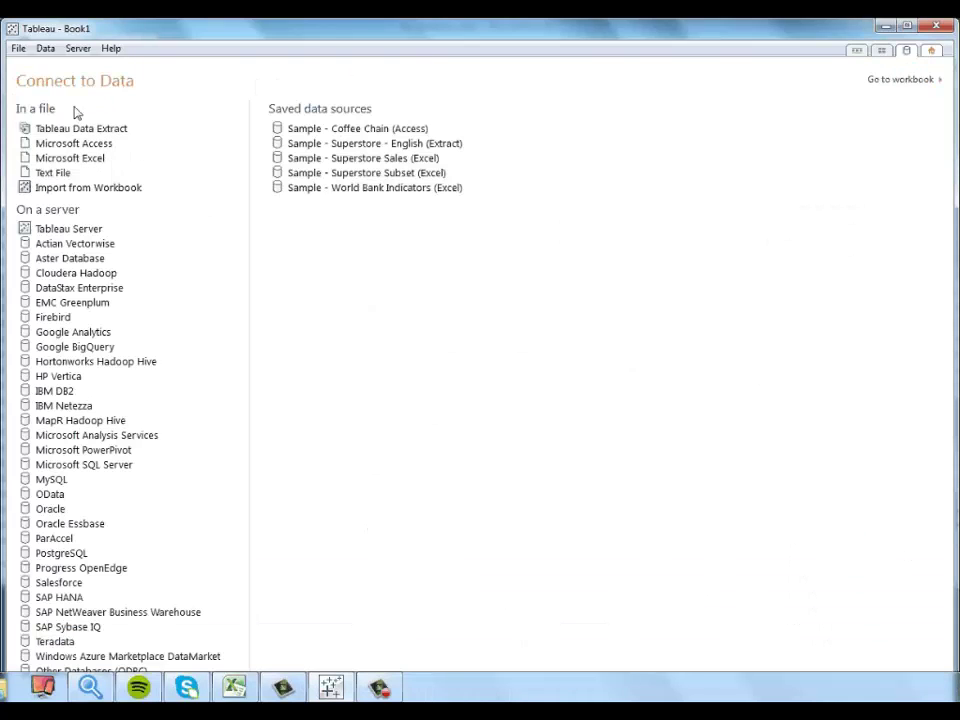
left_click(77, 160)
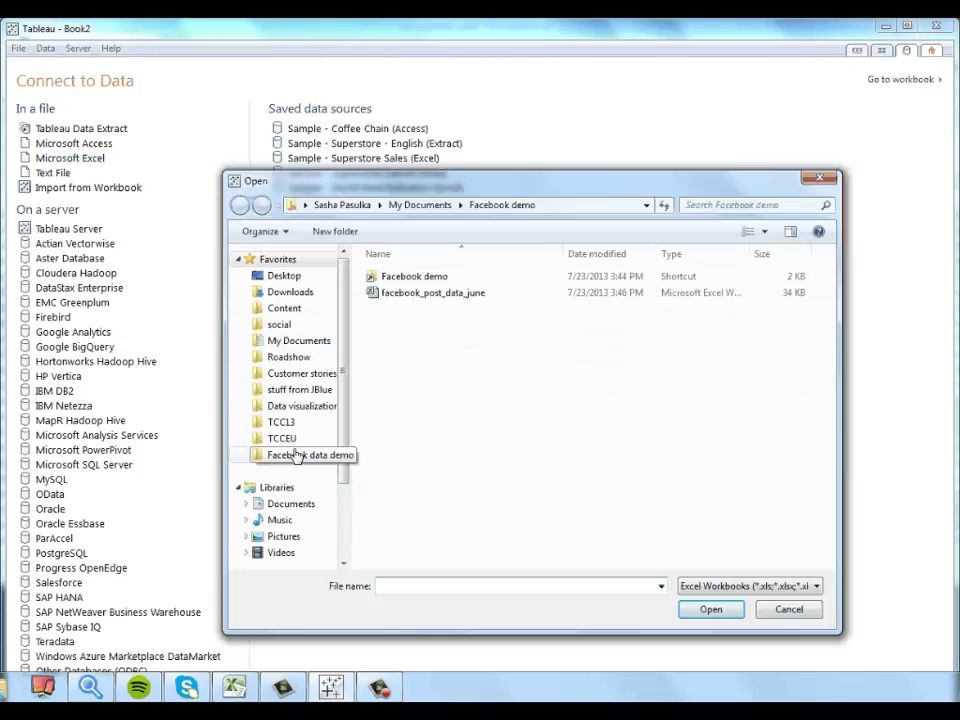
left_click(297, 455)
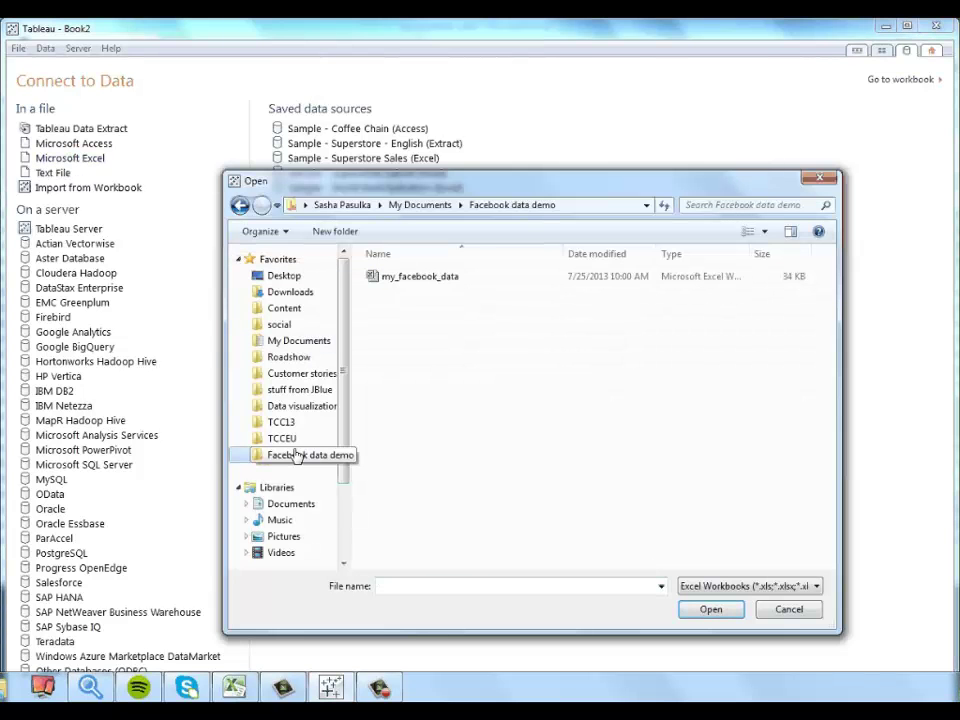
left_click(437, 282)
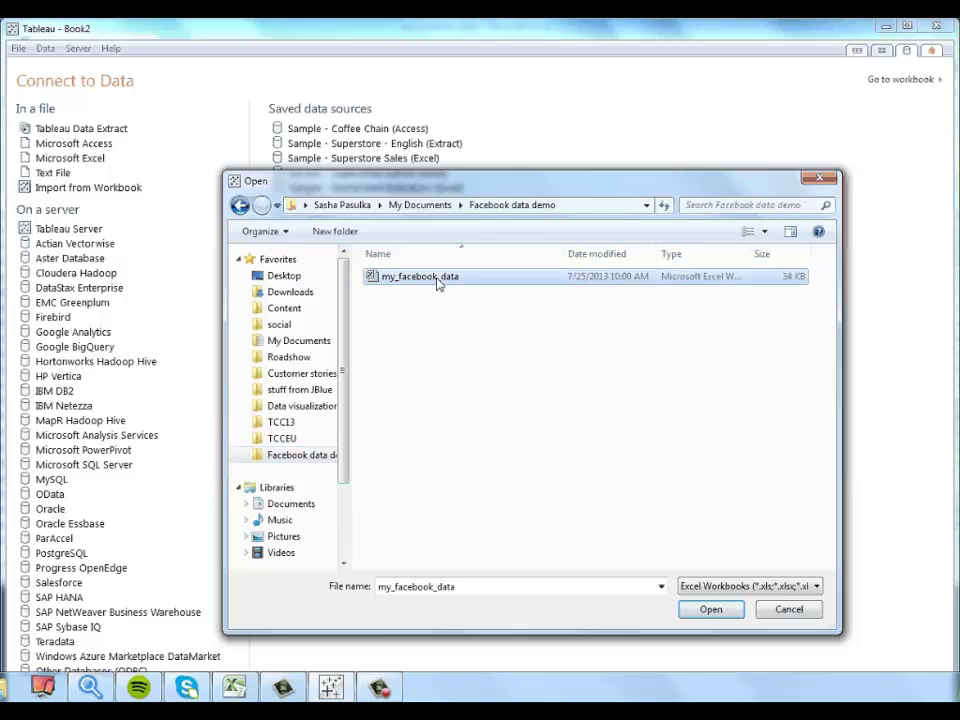
left_click(703, 610)
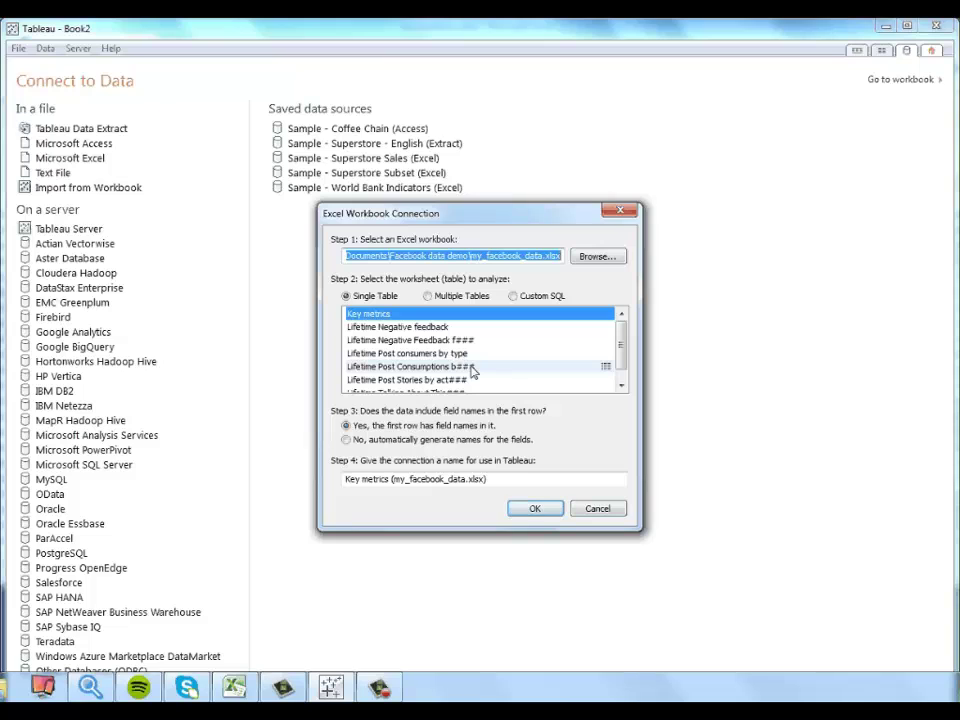
Step: Accept Key metrics as the single table and connect live to the data
left_click(535, 510)
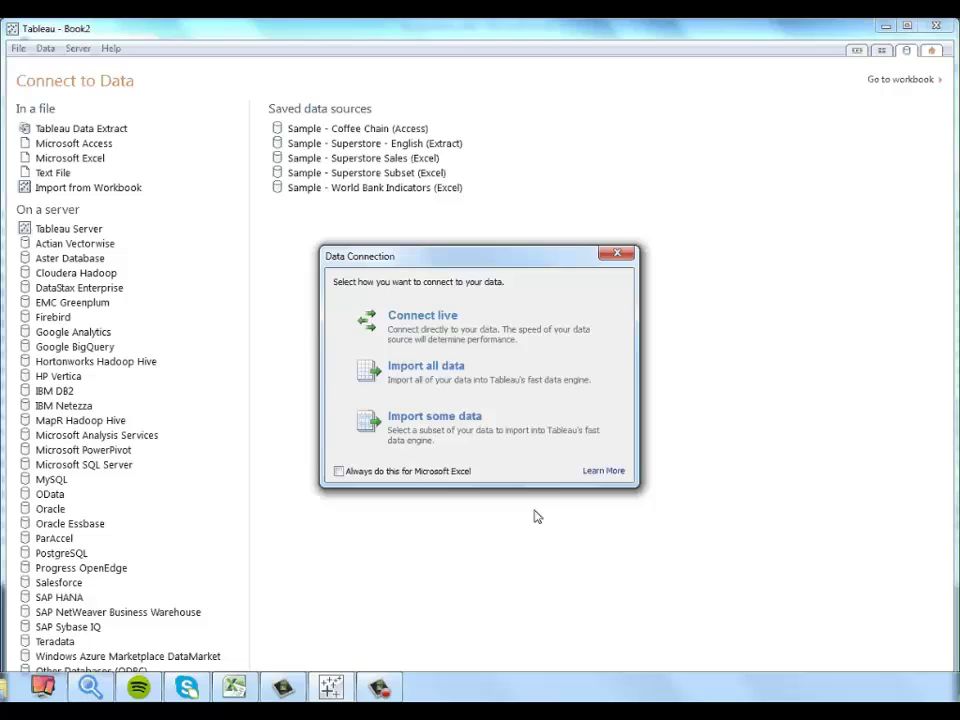
left_click(400, 317)
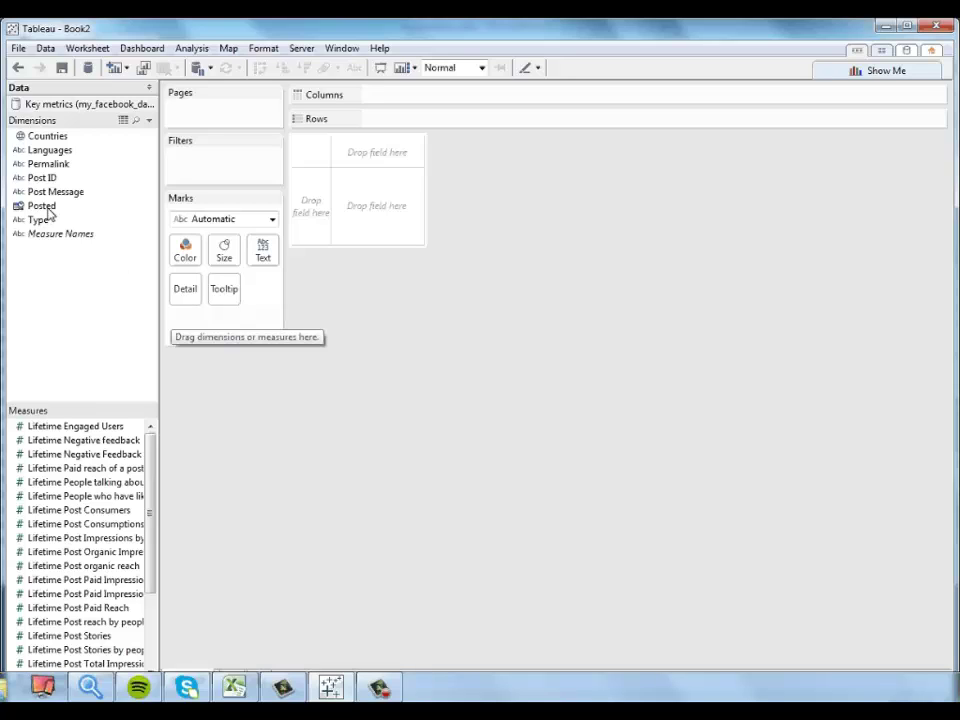
Step: Plot SUM of Lifetime Engaged Users as a line over Posted broken down by day
left_click_drag(44, 206, 411, 97)
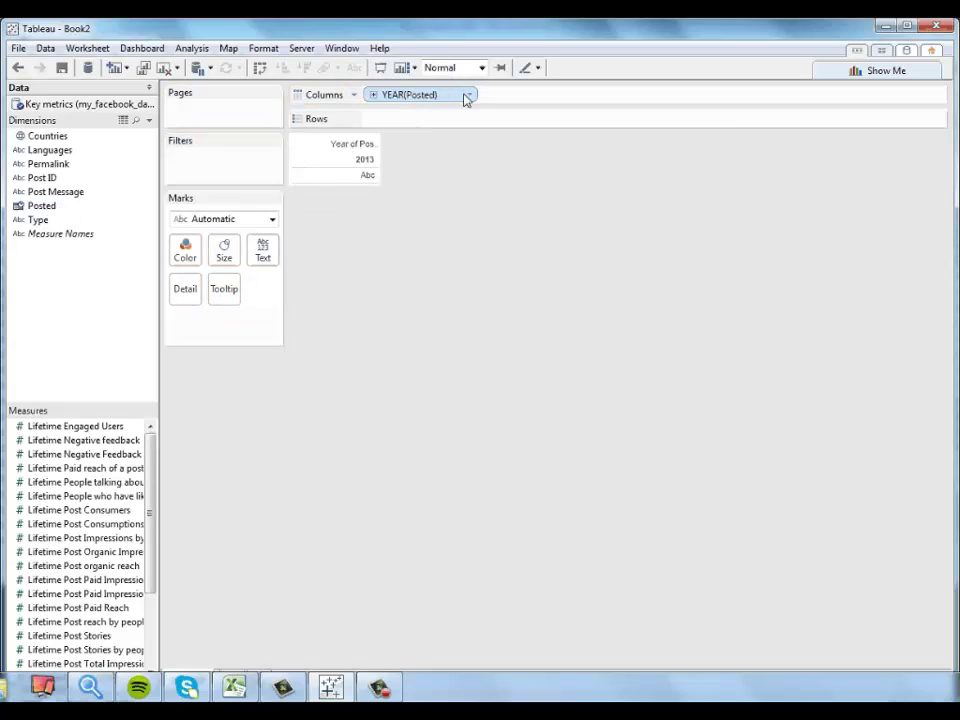
left_click(468, 95)
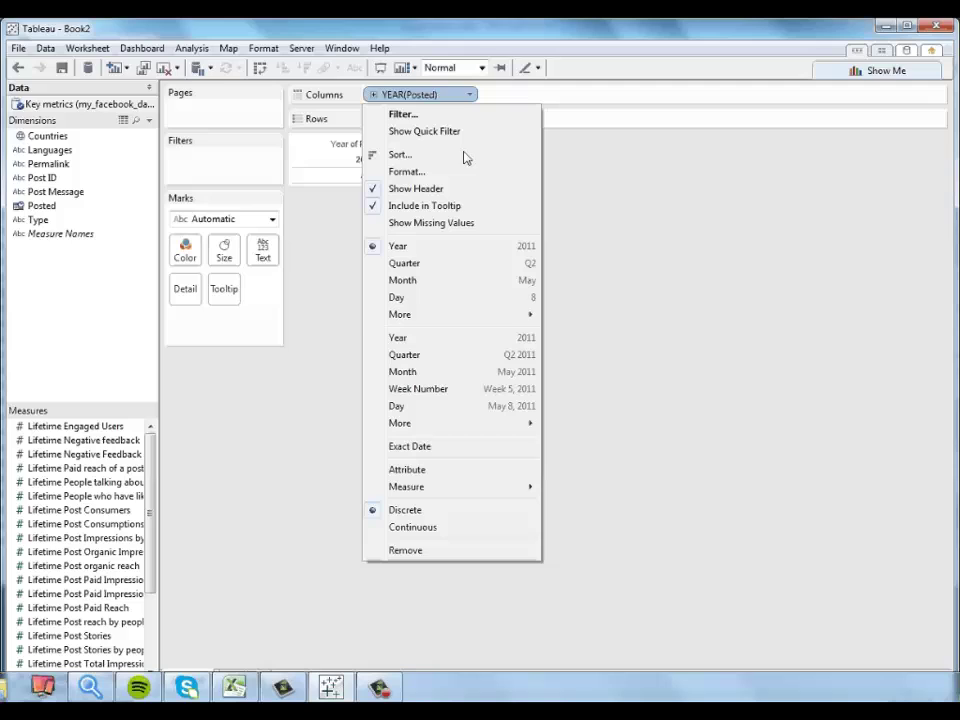
left_click(459, 407)
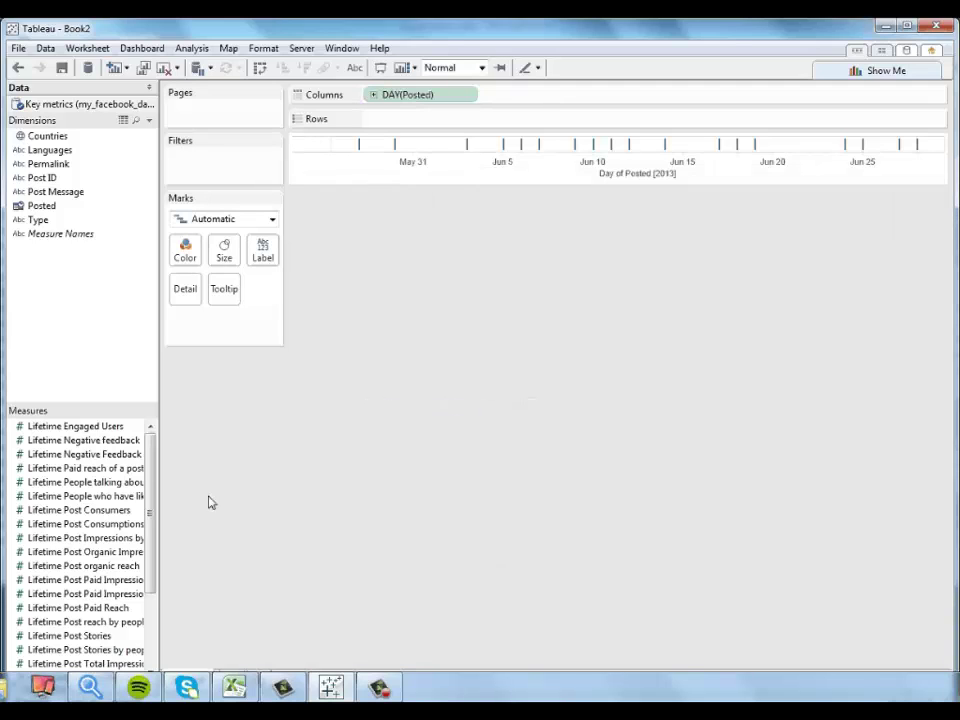
left_click_drag(95, 432, 439, 124)
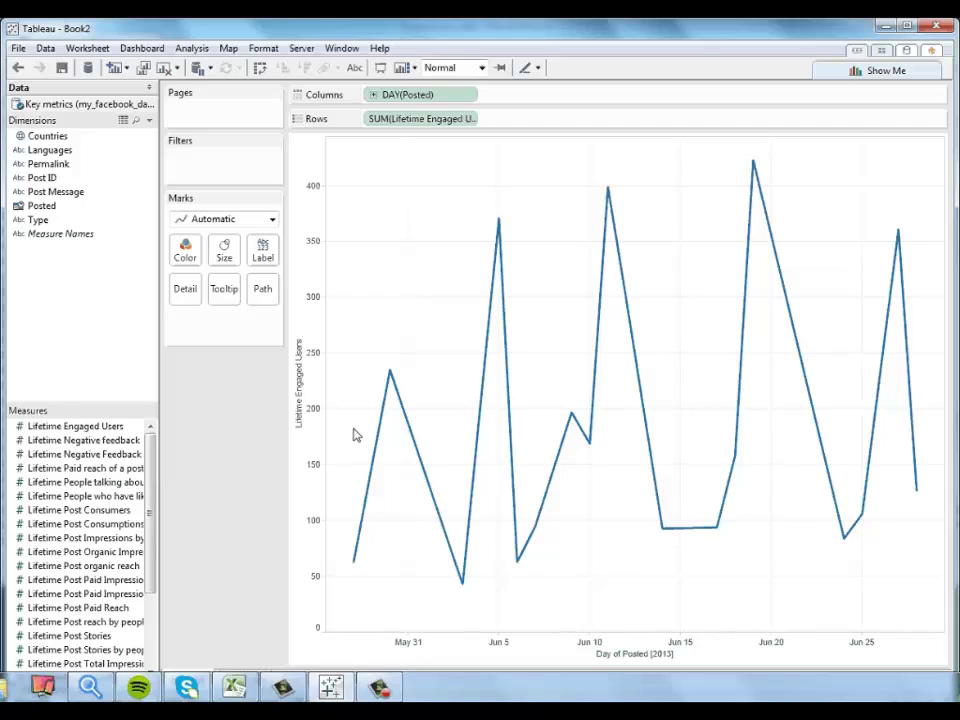
Step: Put Lifetime Post viral reach on Size so line thickness follows viral reach
scroll(148, 538, "down", 3)
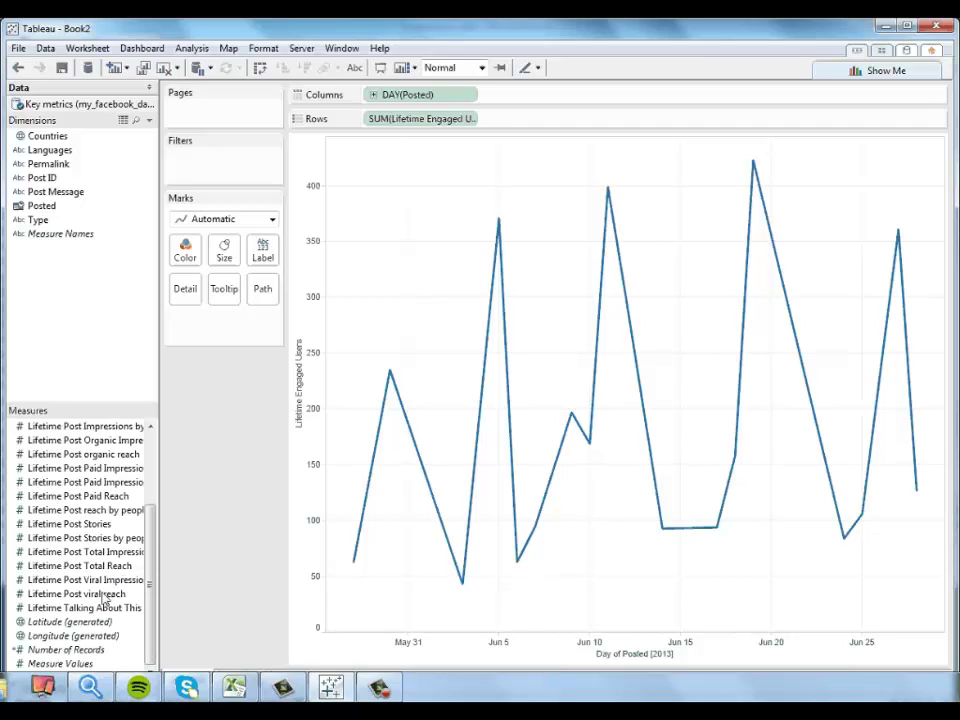
left_click_drag(85, 594, 218, 260)
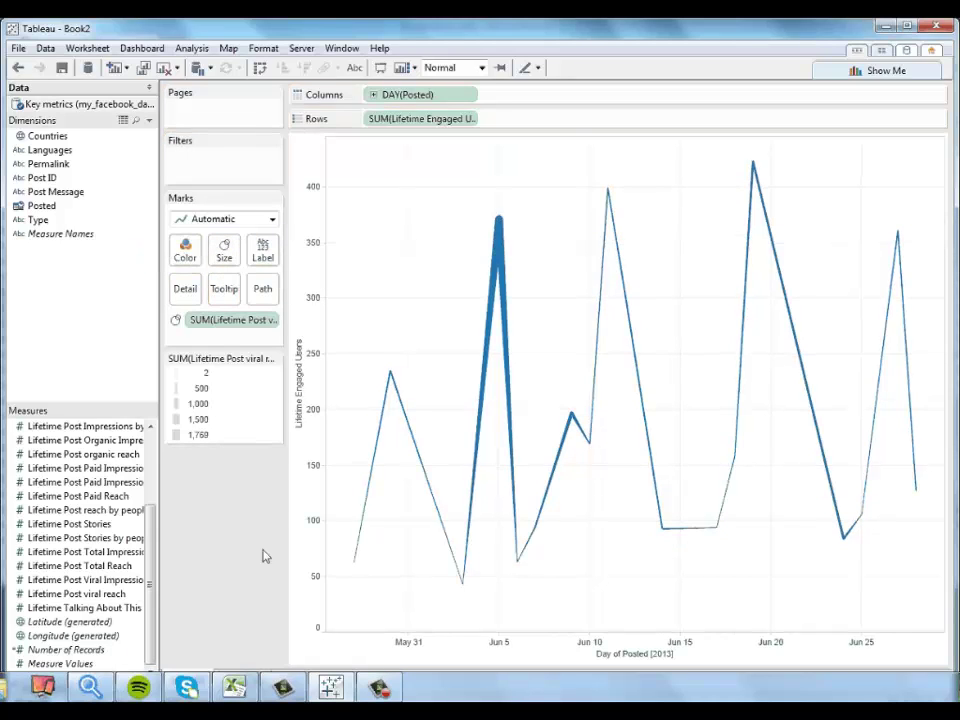
mouse_move(392, 378)
mouse_move(494, 237)
mouse_move(638, 198)
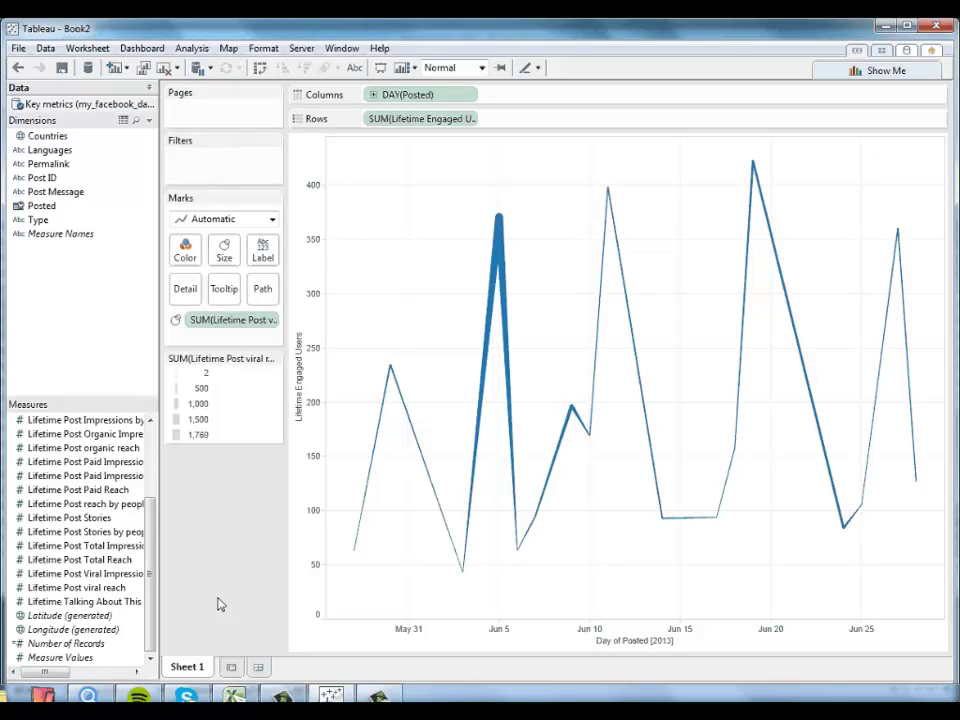
Step: Rename the Sheet 1 tab to 'Engaged Users Timeline'
right_click(189, 669)
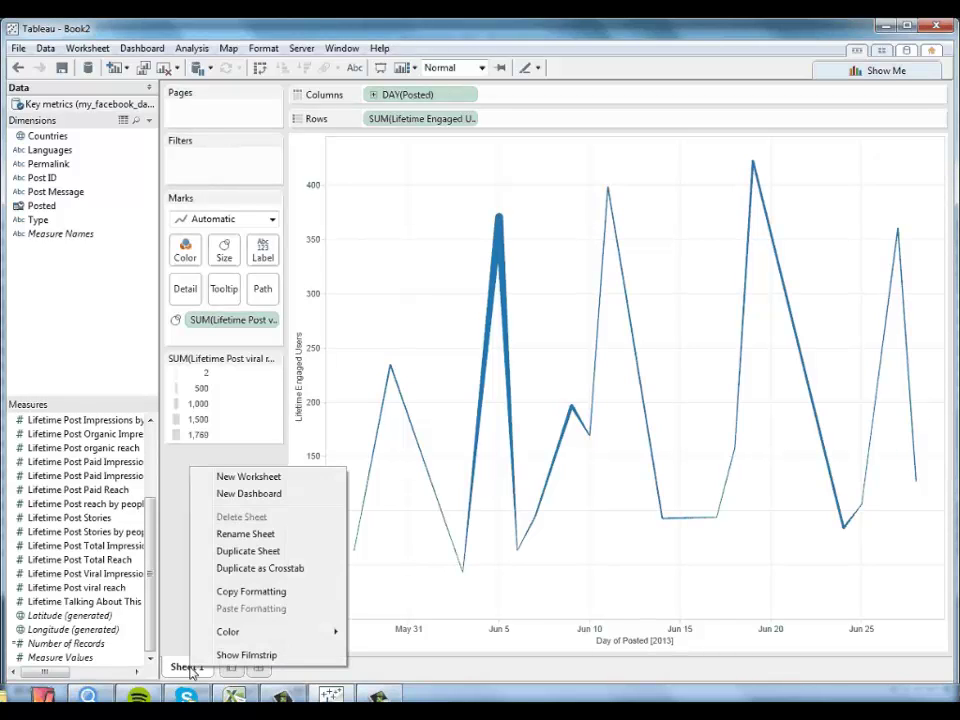
left_click(247, 538)
type("Engaged")
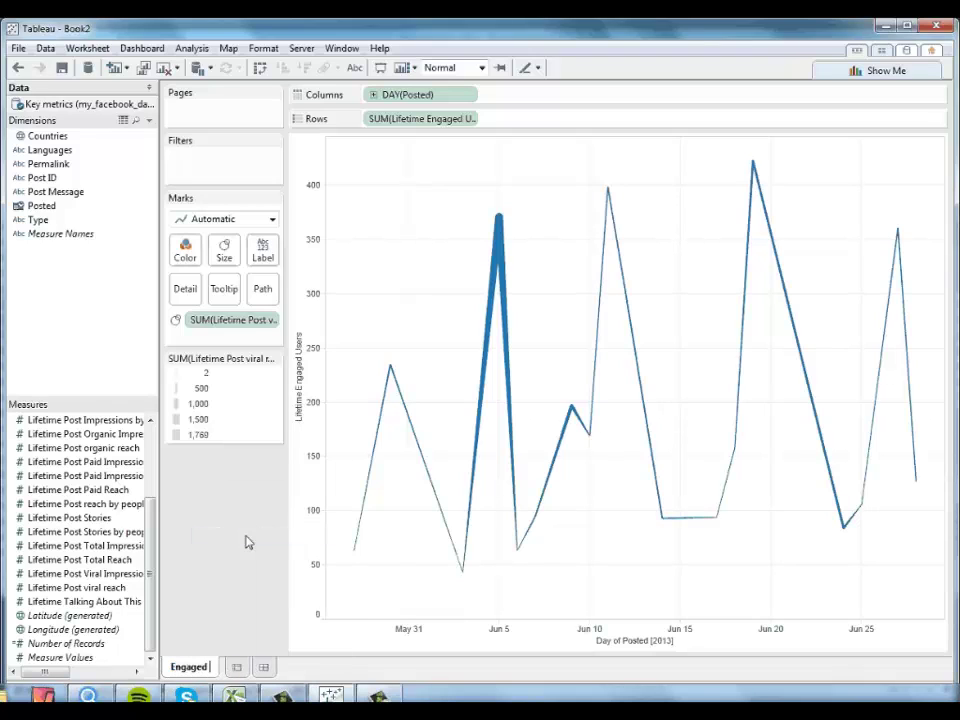
type(" use")
key("BackSpace")
key("BackSpace")
key("BackSpace")
key("BackSpace")
type("Users")
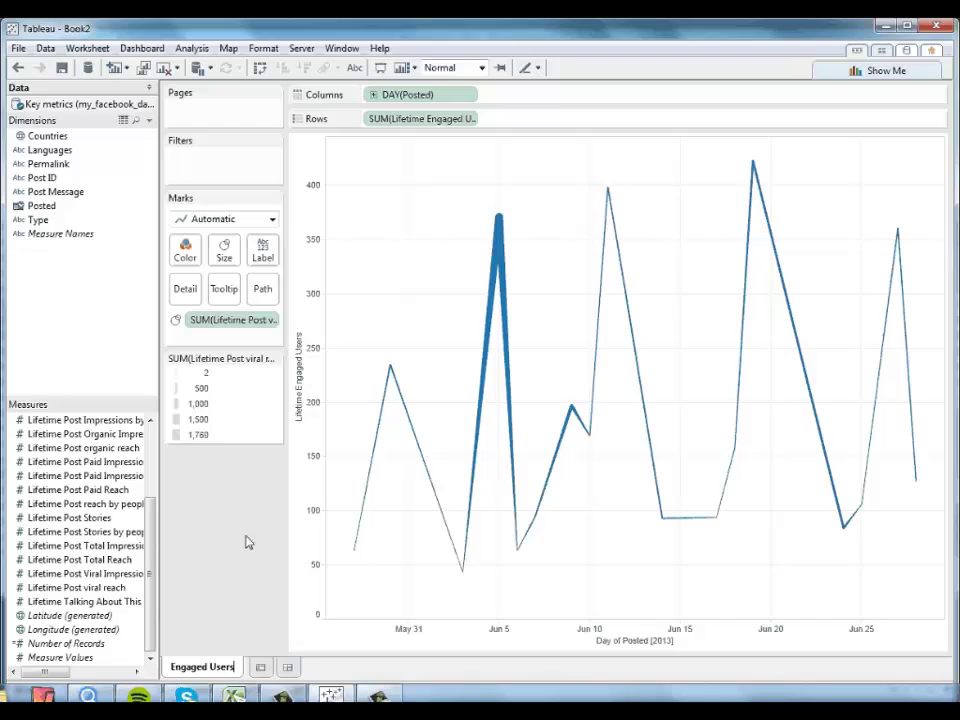
type(" Timeline")
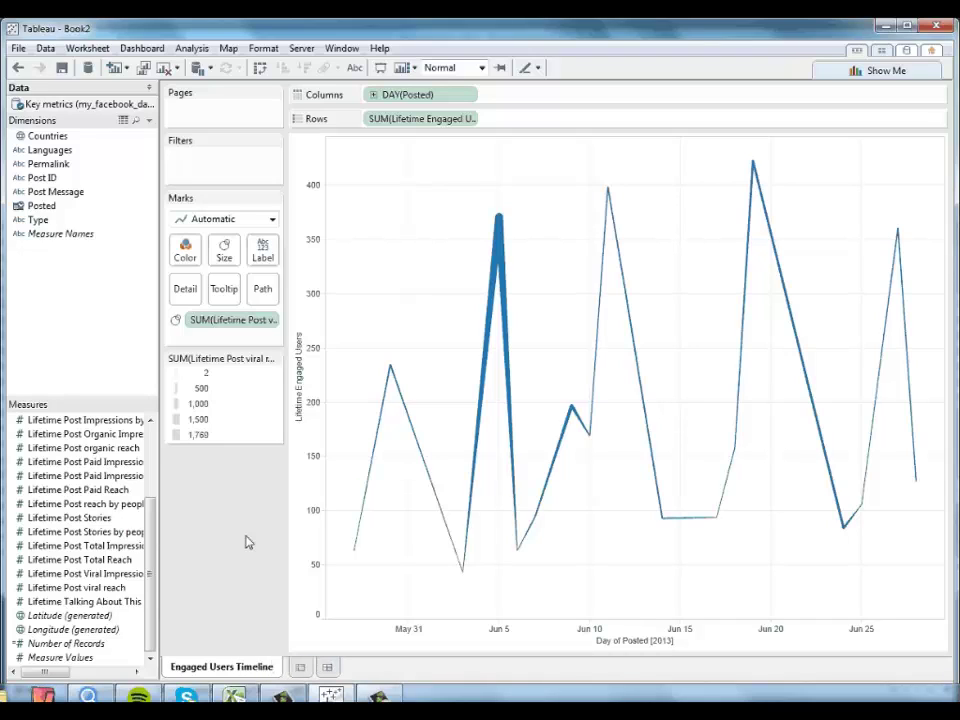
Step: Add a new worksheet with Posted on Rows as discrete individual days
left_click(302, 668)
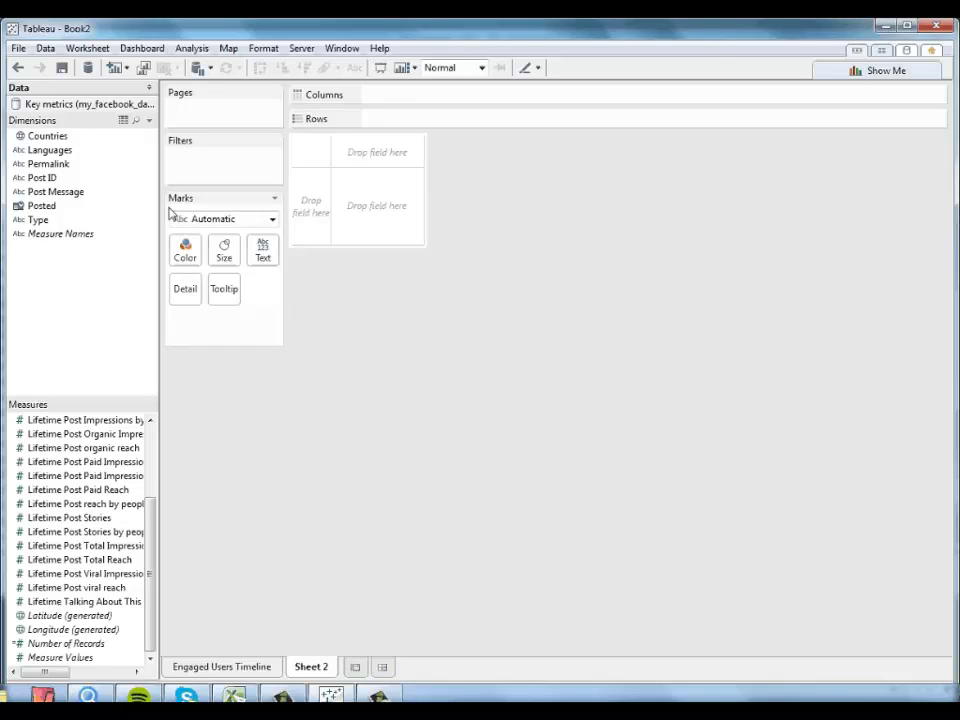
left_click_drag(47, 212, 388, 122)
left_click(468, 119)
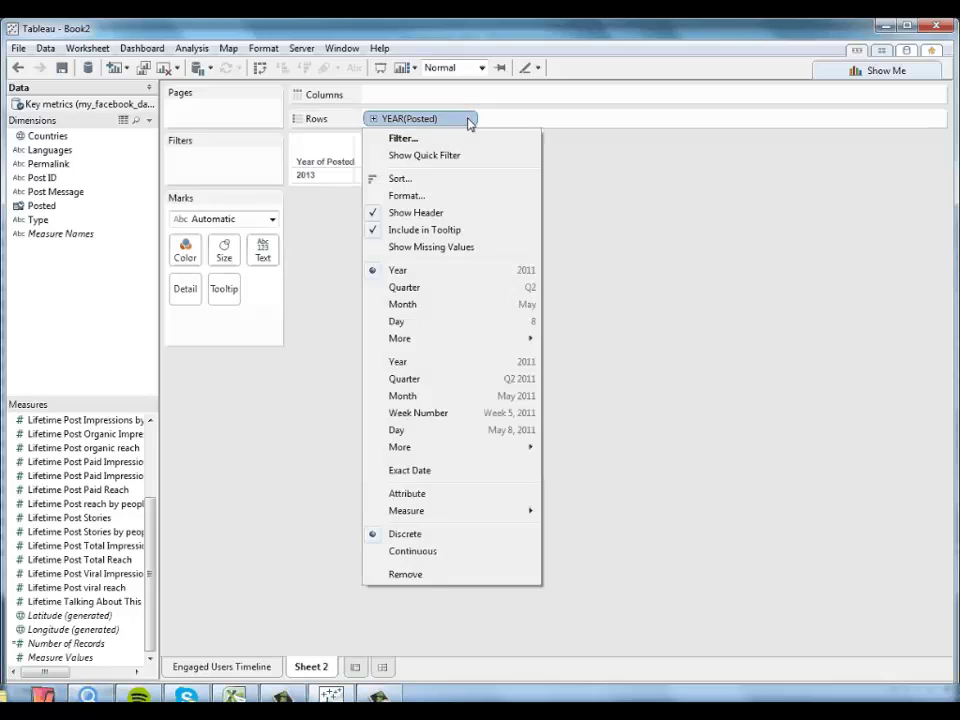
left_click(455, 430)
left_click(467, 120)
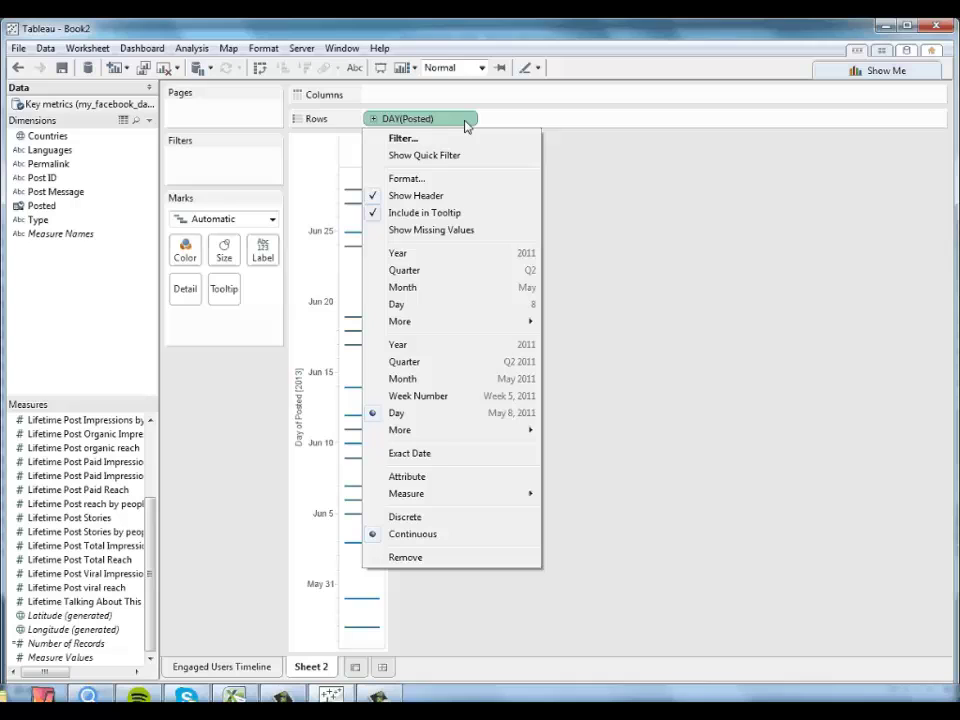
left_click(429, 520)
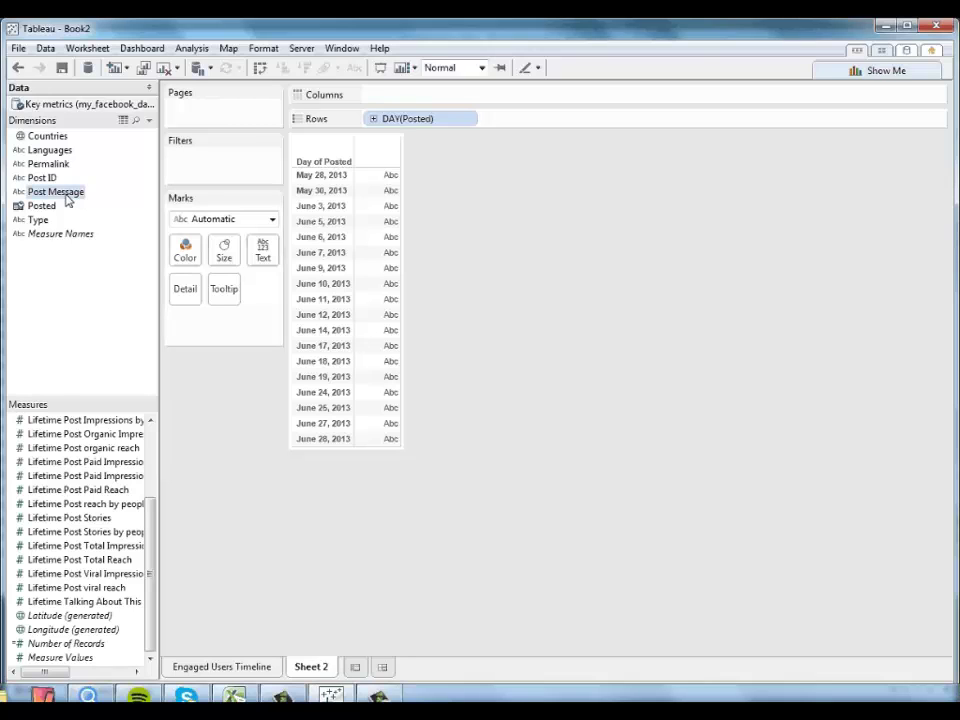
Step: Add Post Message and Lifetime Post viral reach to Rows, with viral reach set to Discrete
left_click_drag(66, 200, 508, 124)
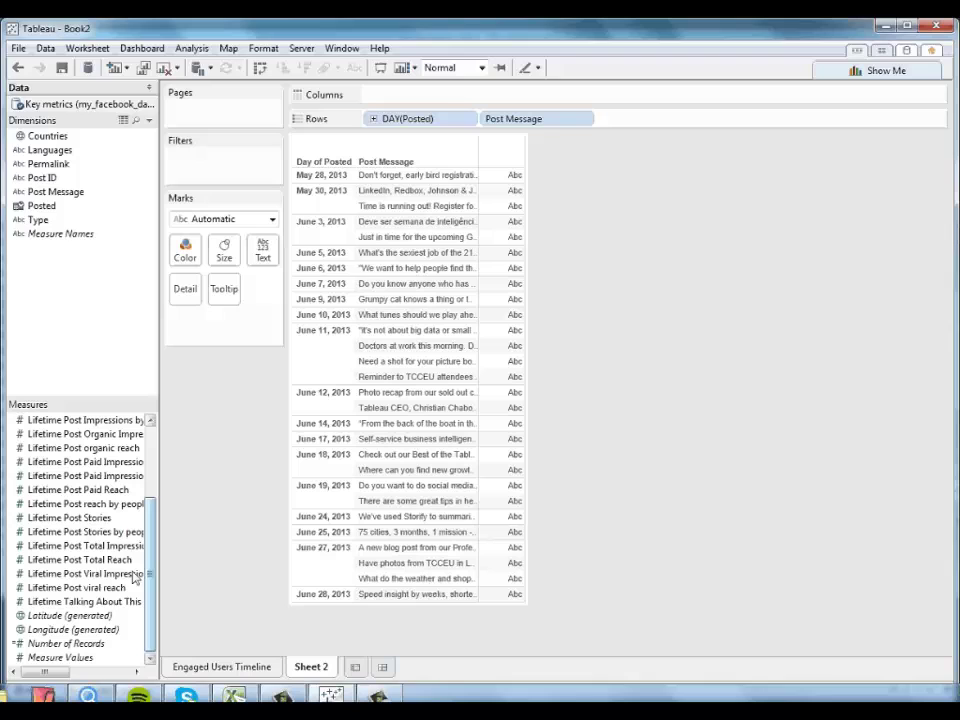
left_click_drag(74, 588, 654, 118)
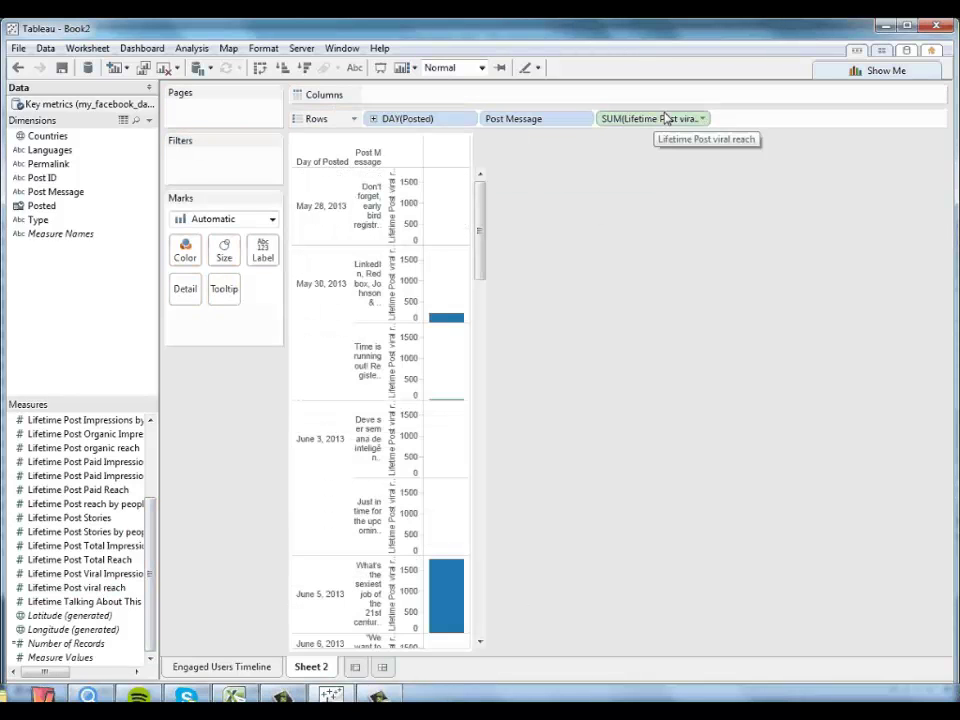
left_click(703, 118)
left_click(685, 296)
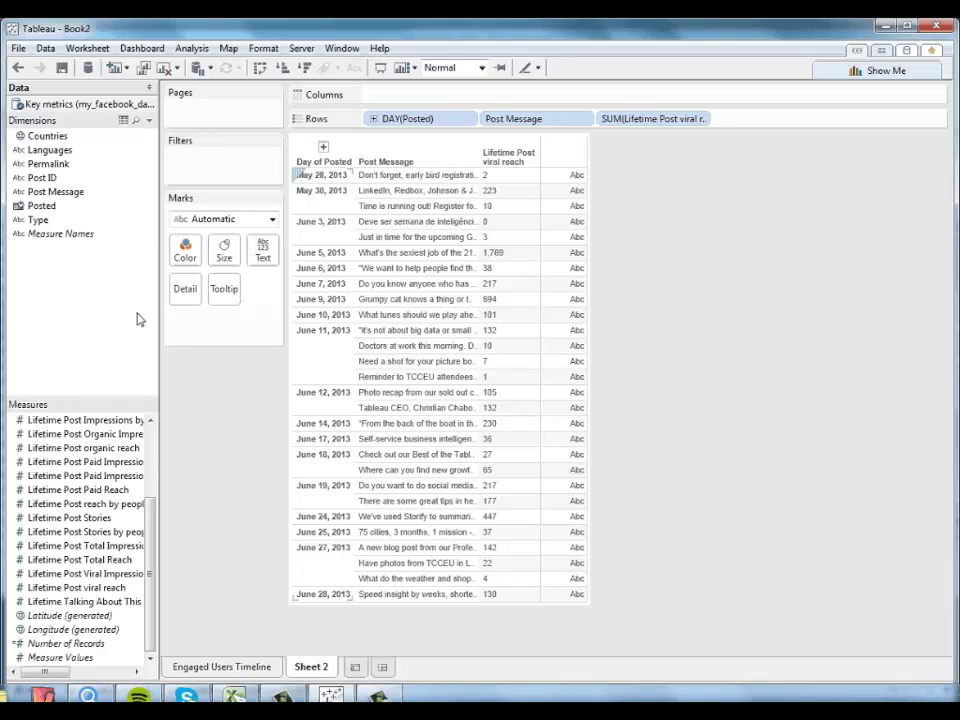
Step: Add Posted to Rows again, set to Hour and Discrete
left_click_drag(49, 210, 779, 120)
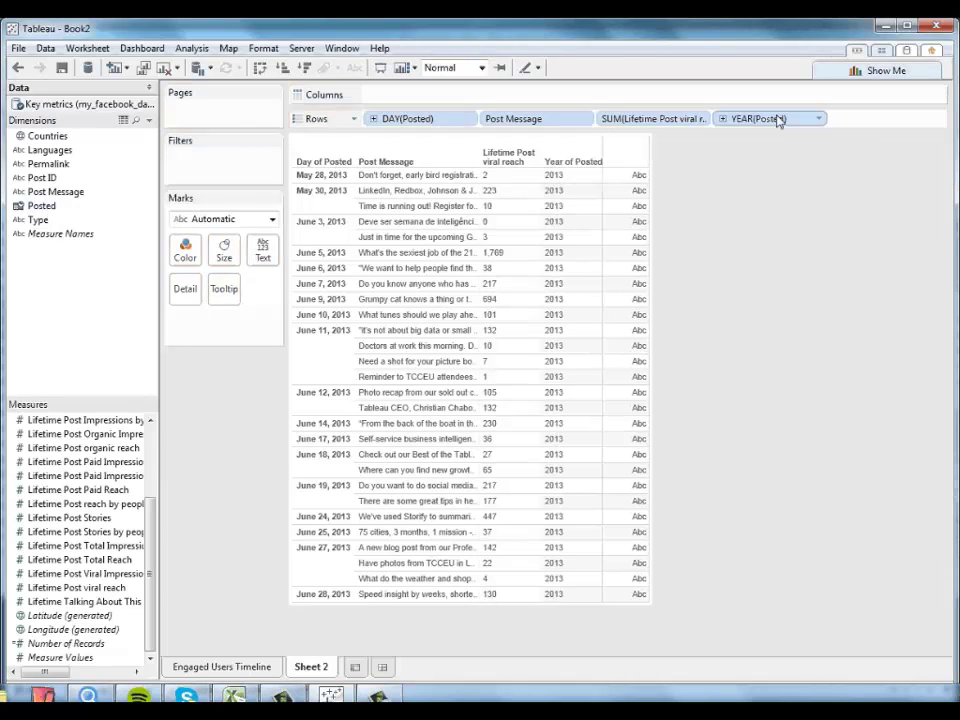
left_click(816, 120)
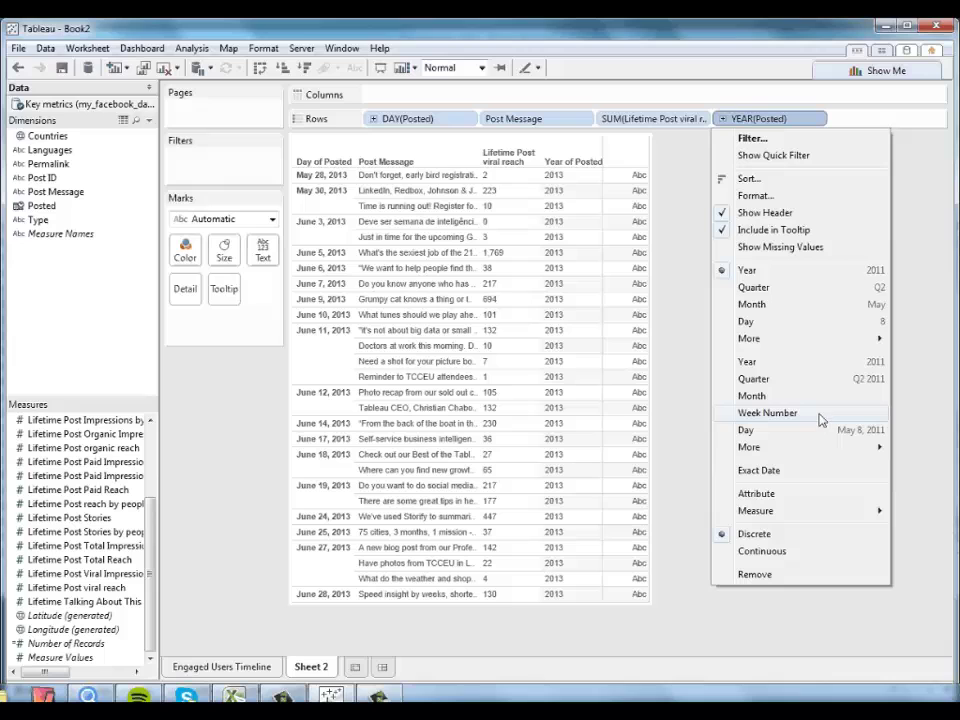
mouse_move(820, 455)
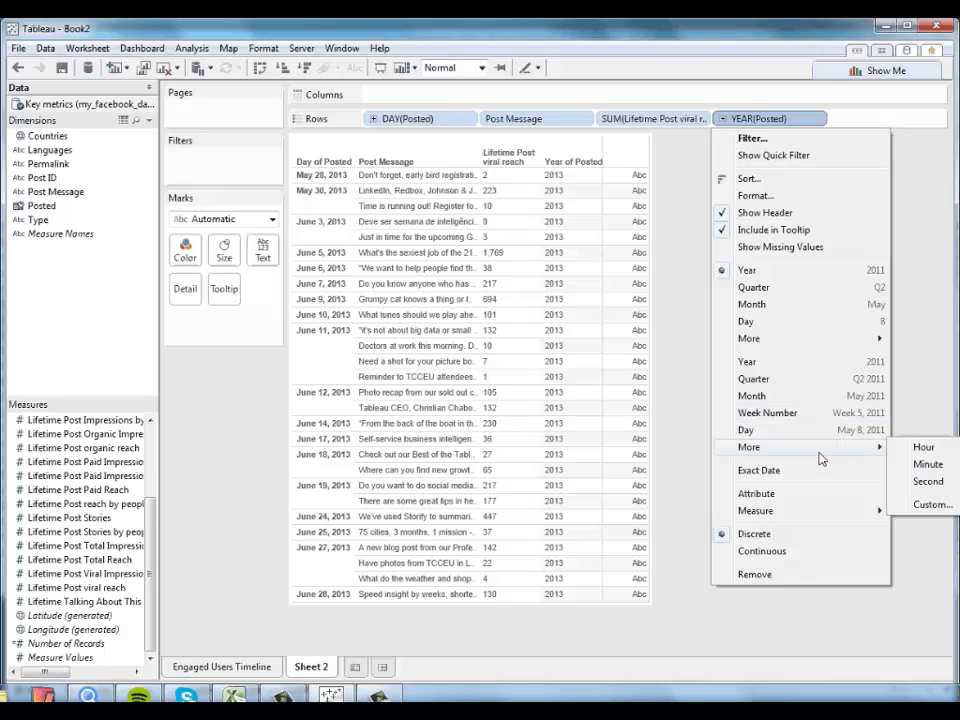
left_click(918, 447)
left_click(819, 120)
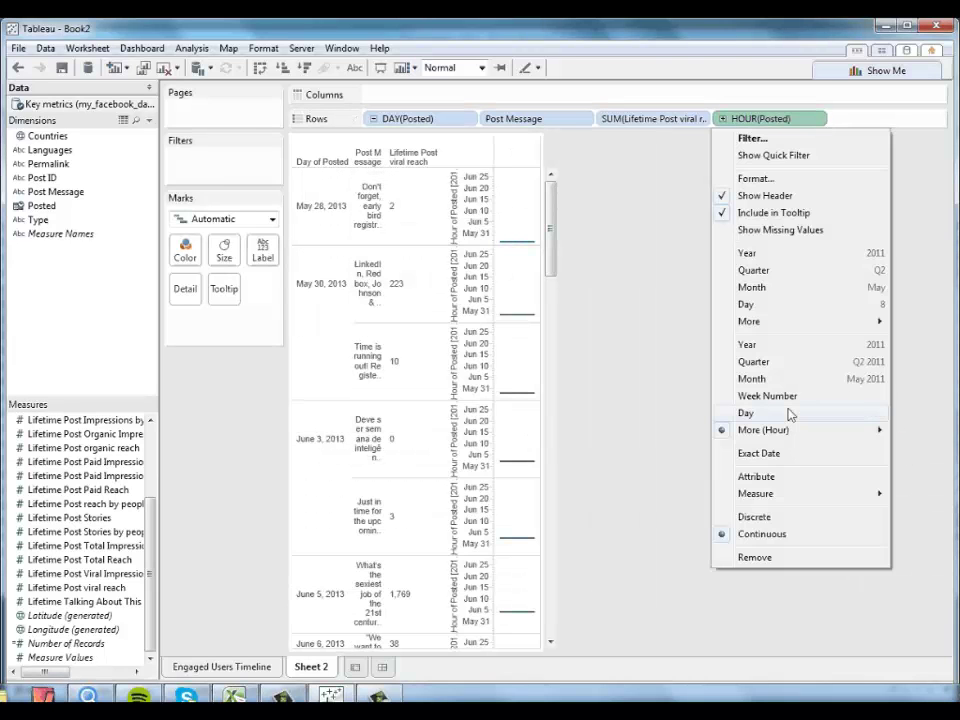
left_click(756, 517)
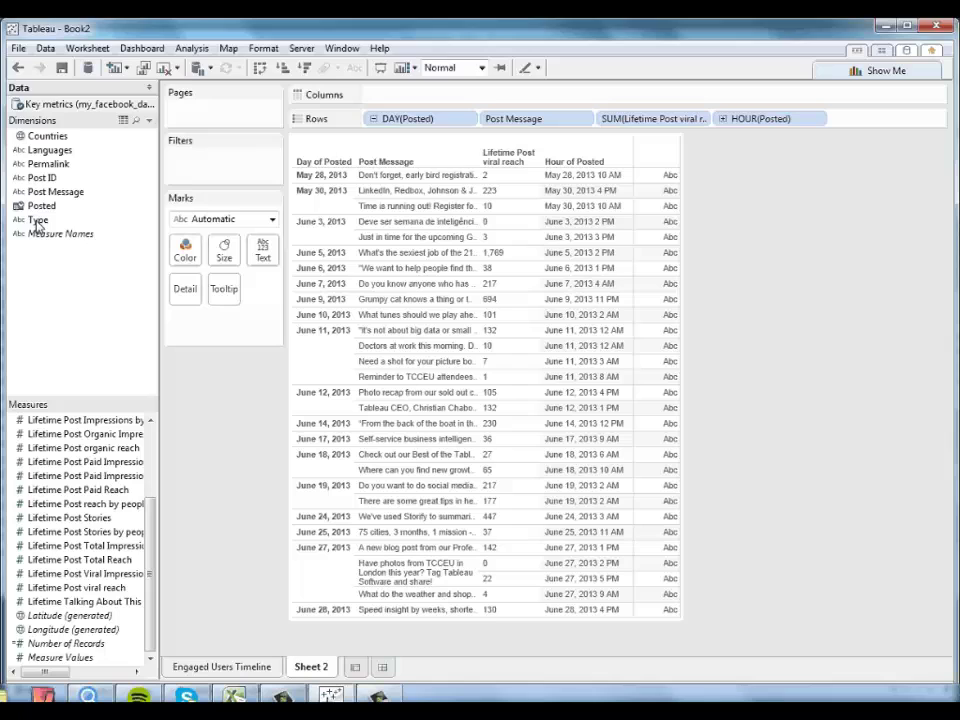
Step: Colour the table's marks by post Type and enlarge the colour squares
left_click_drag(37, 226, 184, 256)
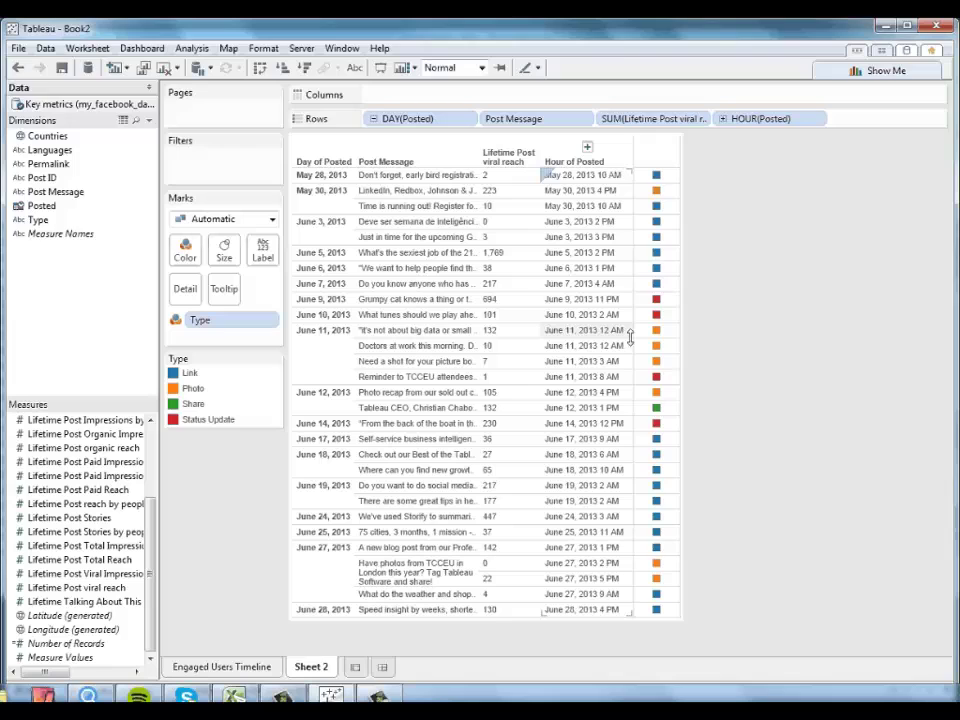
left_click(224, 252)
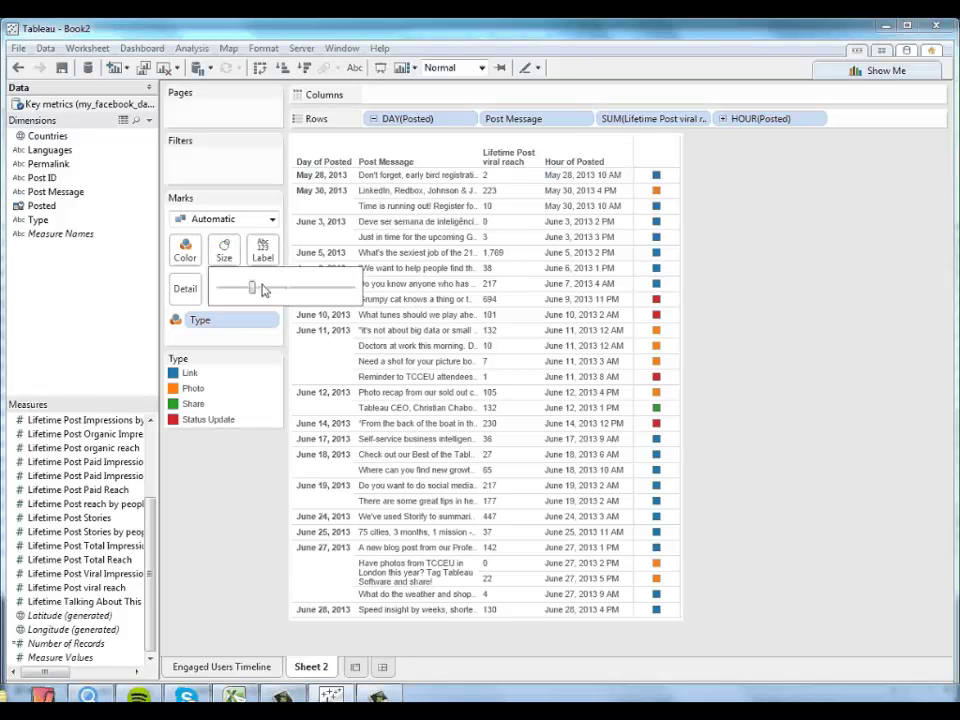
left_click(268, 290)
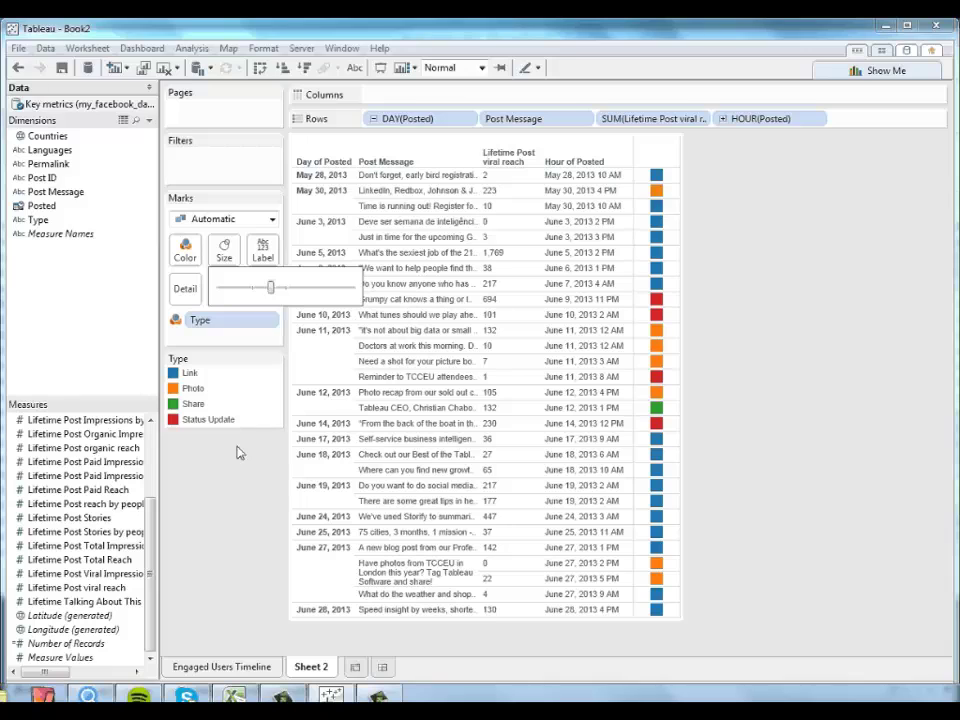
left_click(236, 478)
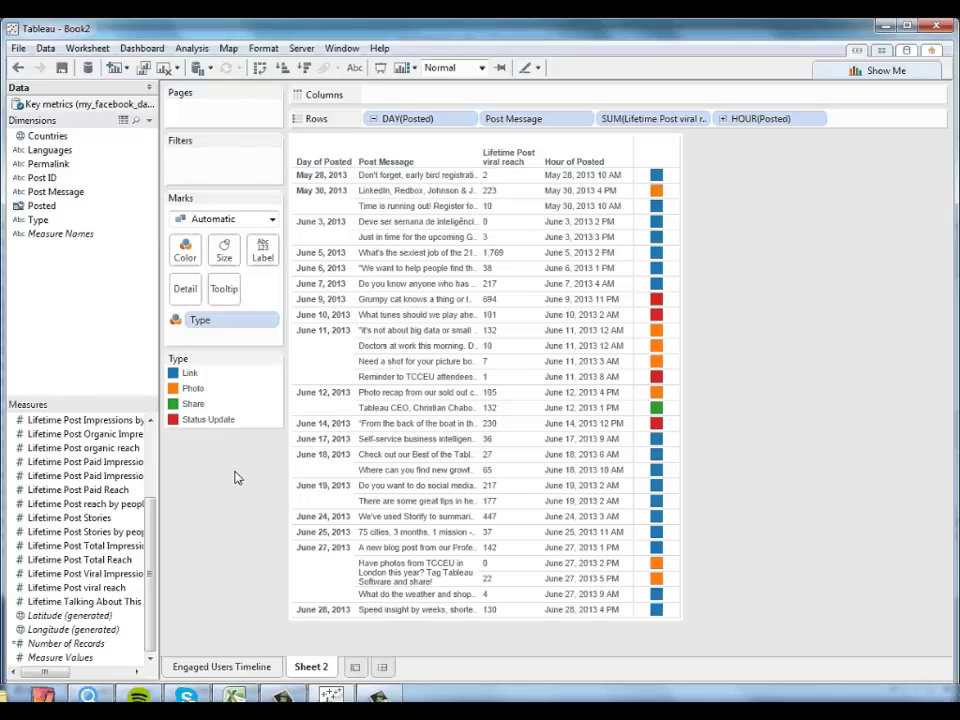
Step: Rename the Sheet 2 worksheet to 'Post Detail'
right_click(311, 670)
left_click(362, 529)
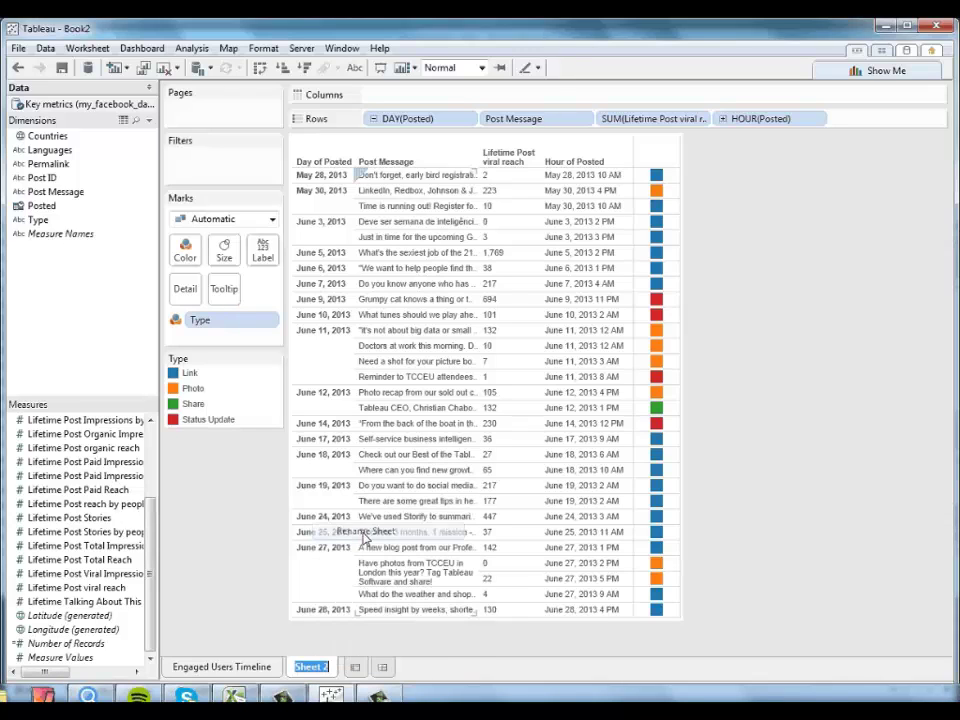
type("Post")
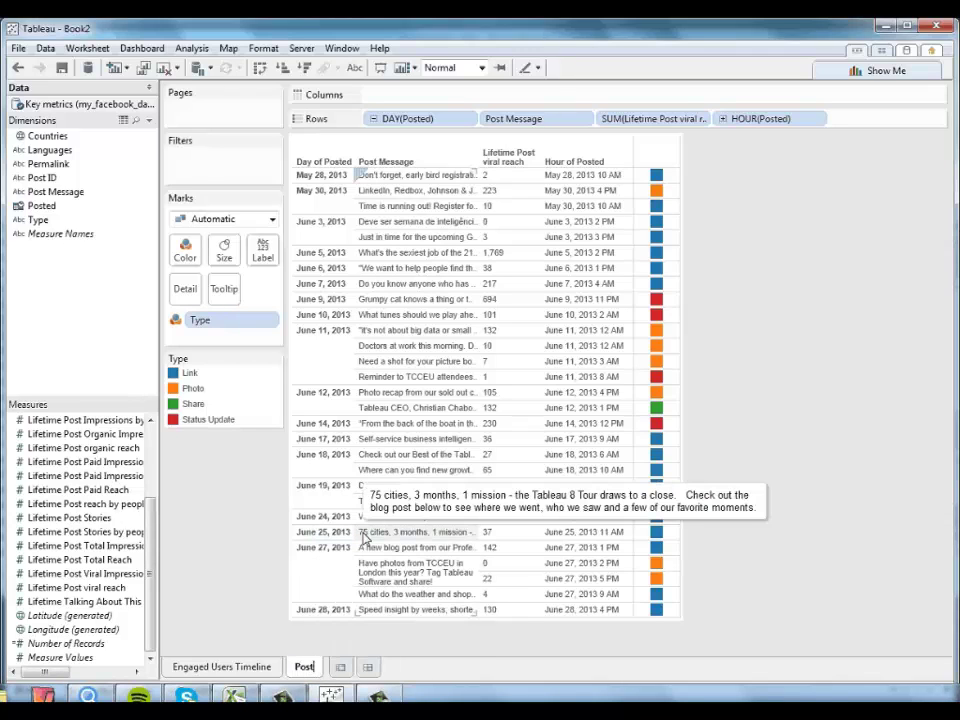
type(" Detail")
key("Return")
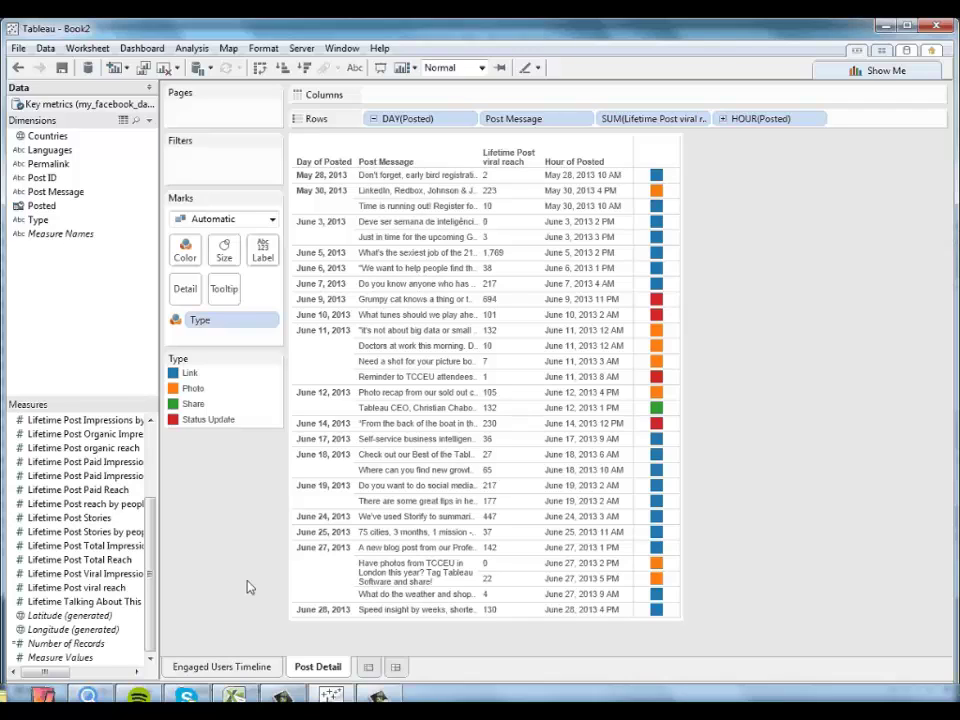
Step: Create a new dashboard with Engaged Users Timeline on top and Post Detail below
left_click(397, 667)
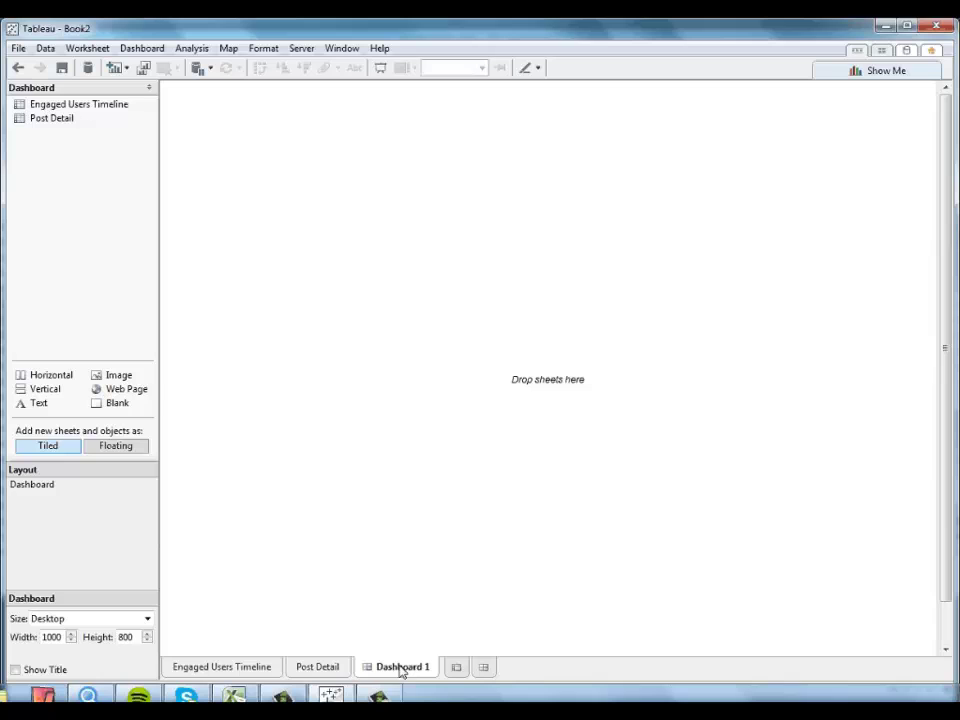
left_click_drag(94, 105, 483, 150)
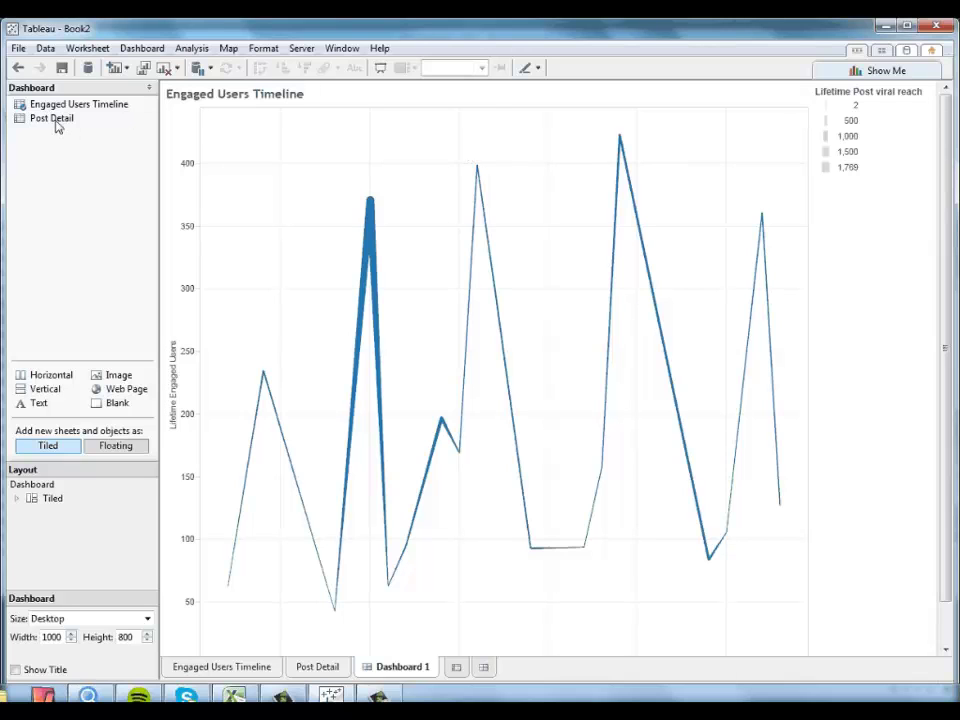
left_click_drag(56, 121, 495, 427)
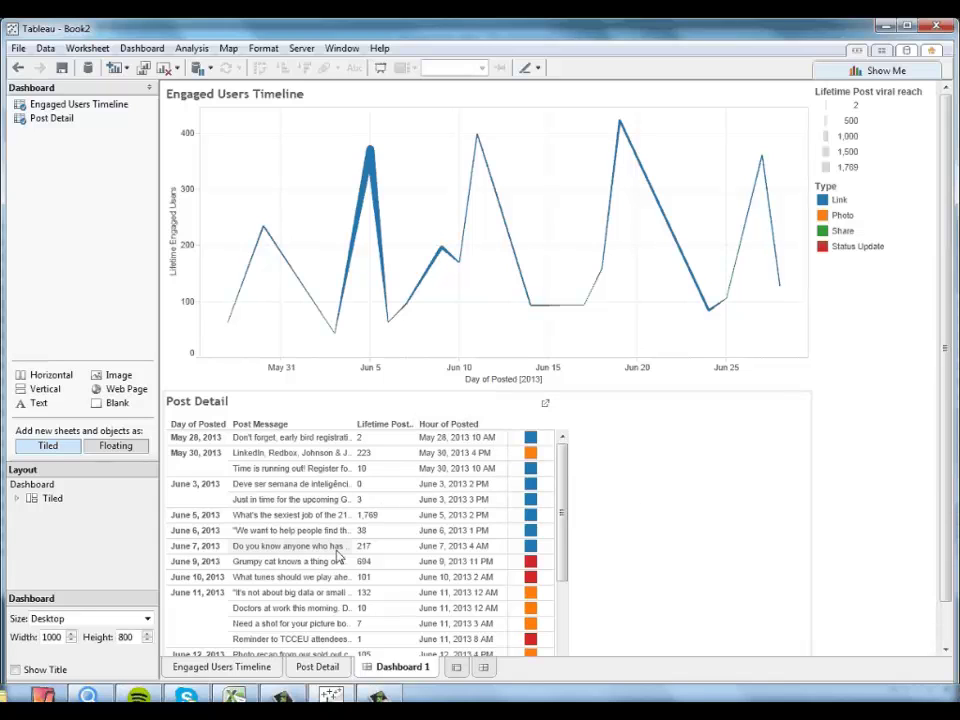
Step: Widen the Post Message column on Post Detail to show full messages, then return to Dashboard 1
left_click(318, 666)
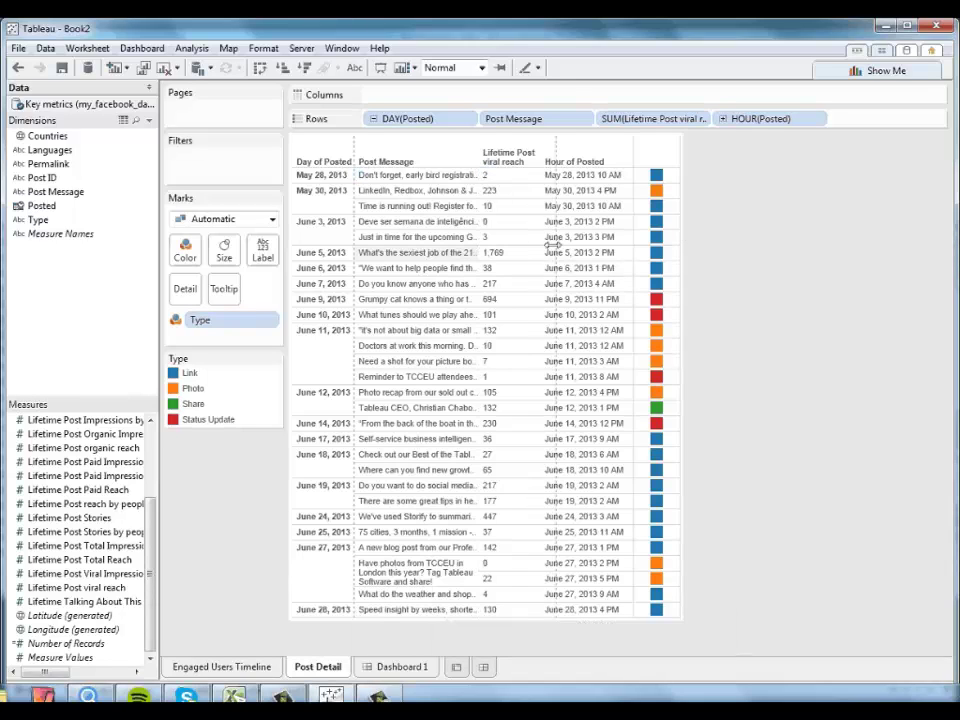
left_click_drag(551, 244, 626, 248)
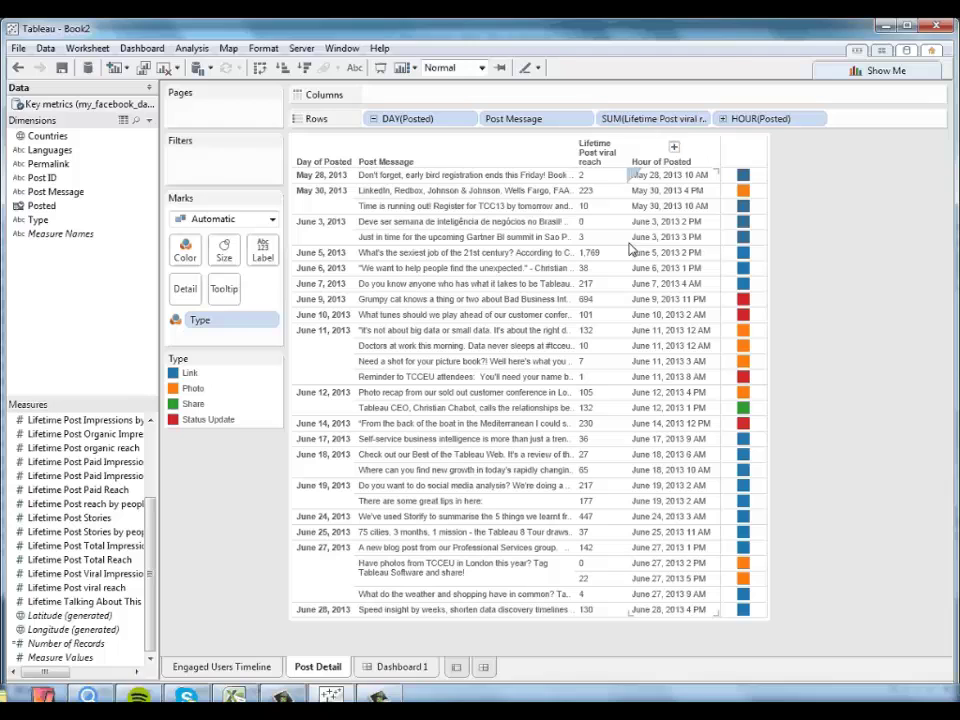
left_click(404, 667)
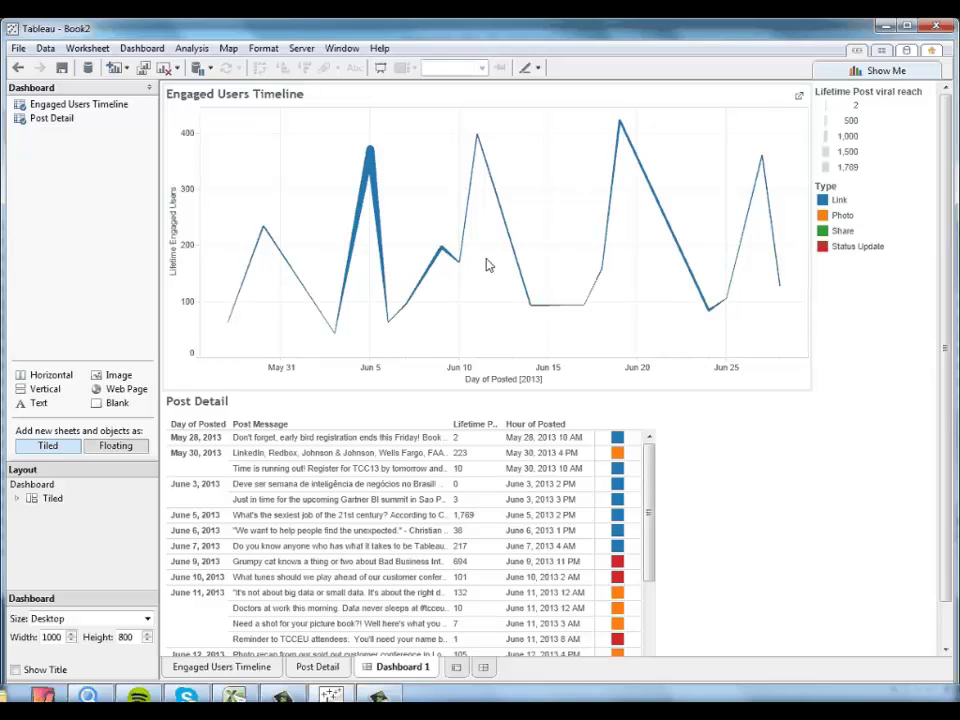
Step: Set the Engaged Users Timeline on the dashboard to Use as Filter
left_click(724, 139)
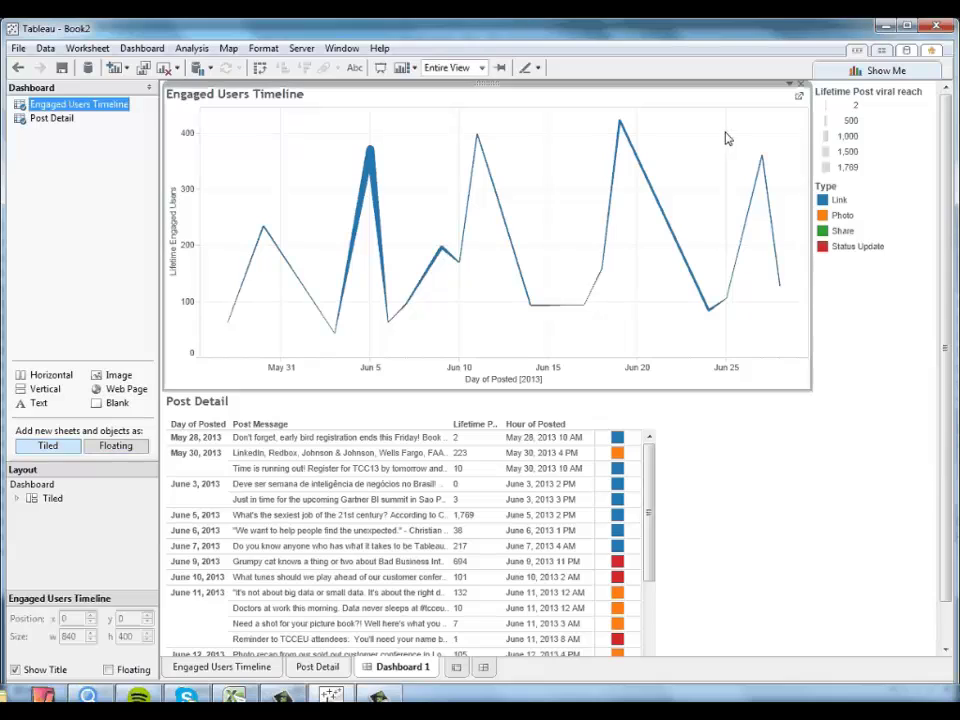
left_click(788, 86)
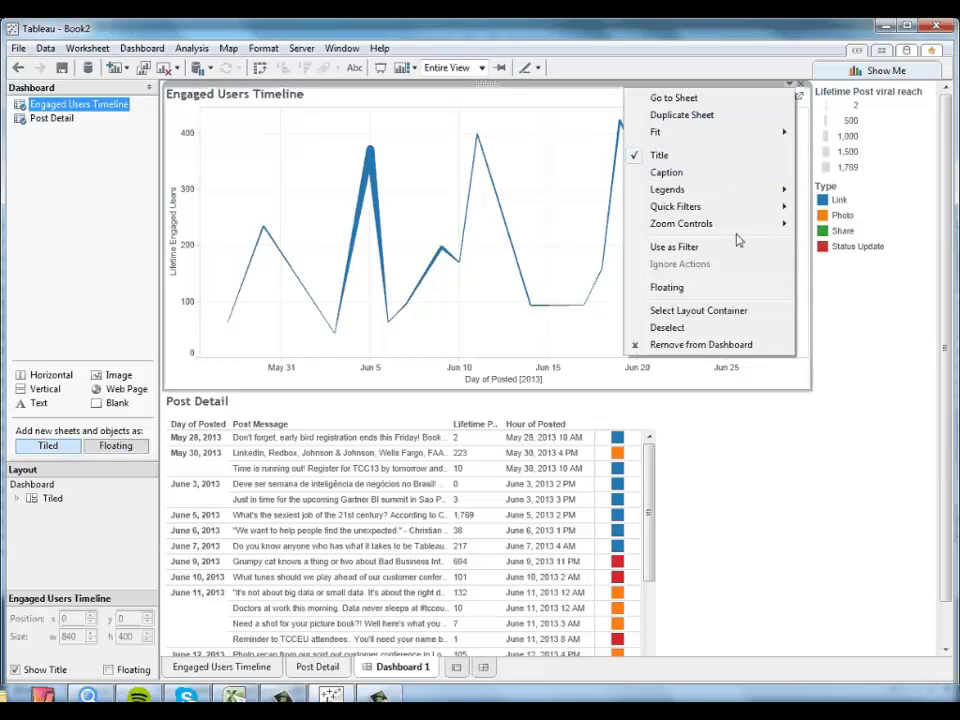
left_click(731, 248)
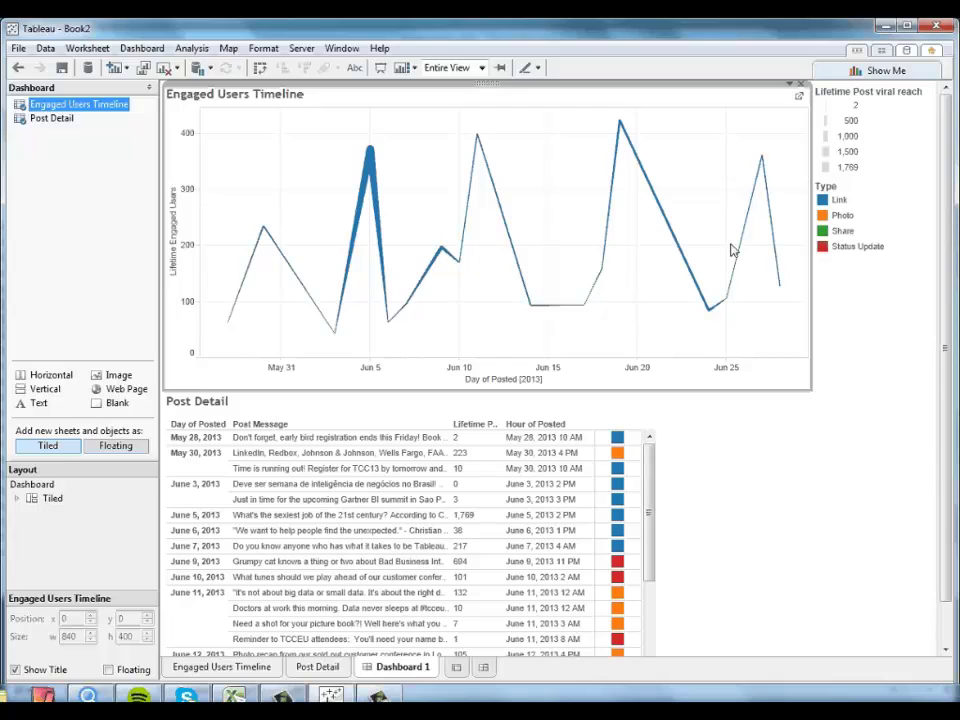
Step: Test the filter by picking Jun 5 and Jun 11 on the timeline, then clear the selection
left_click(371, 153)
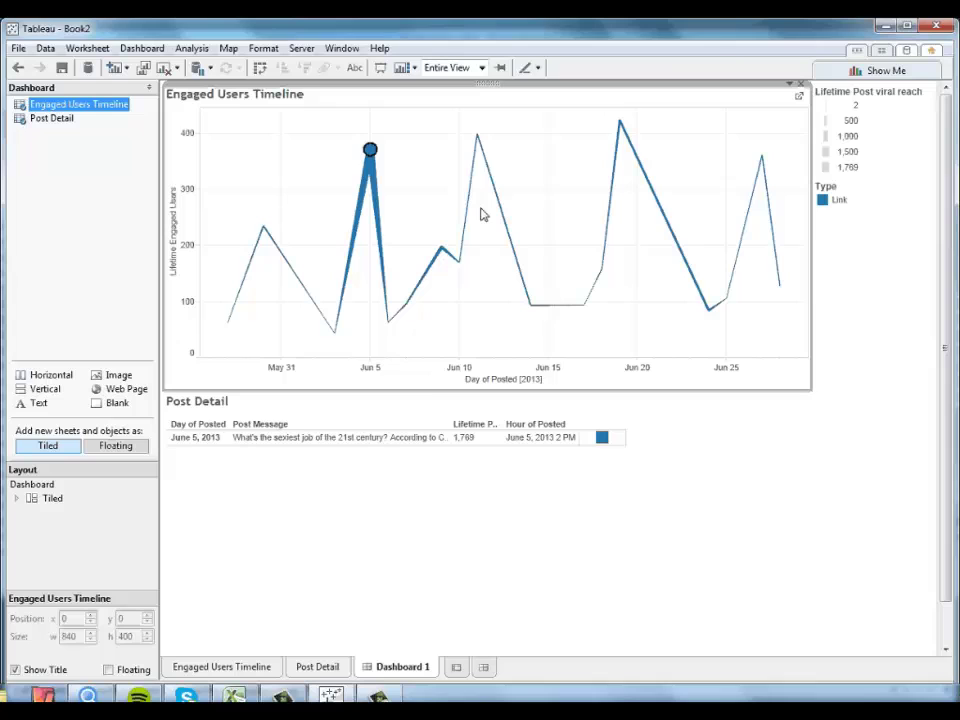
left_click(479, 140)
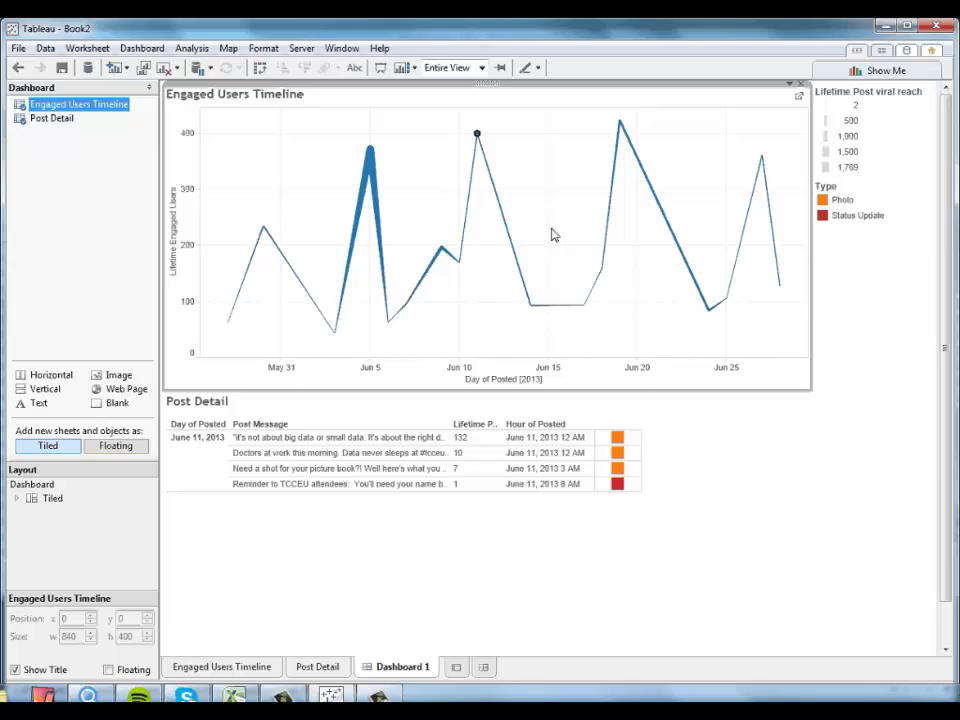
left_click(549, 197)
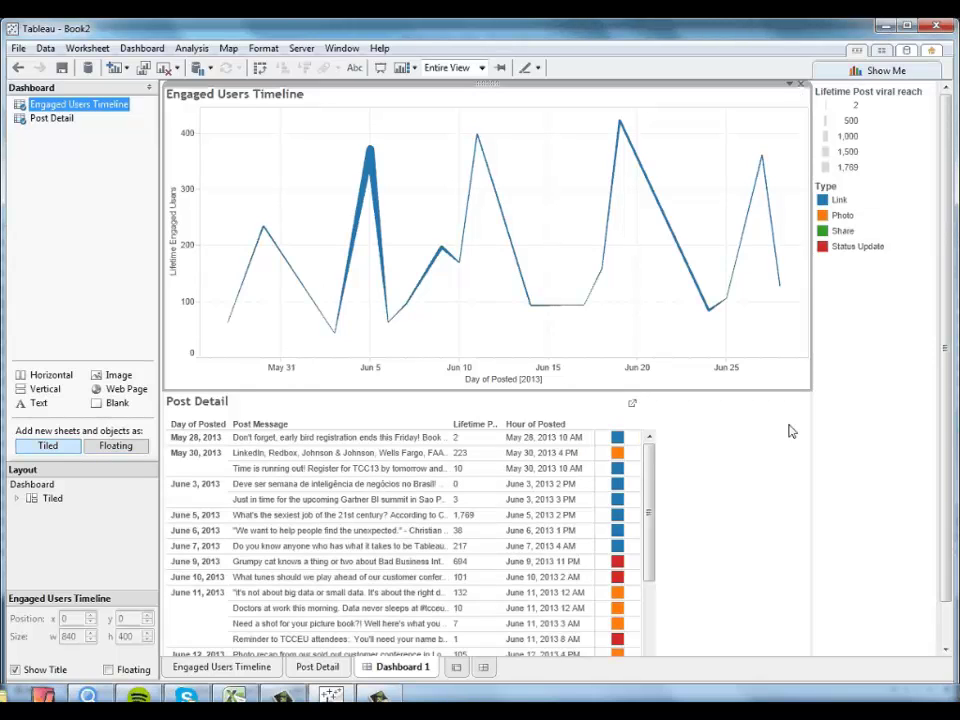
Step: Add a Type quick filter for the Post Detail table and select its filter card
left_click(600, 424)
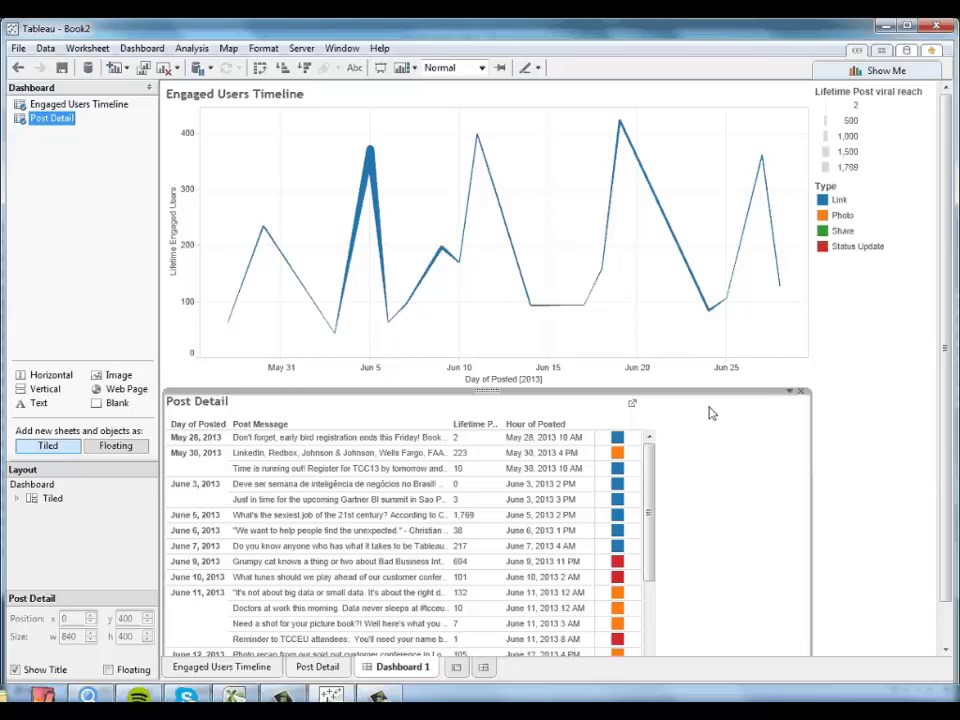
left_click(788, 393)
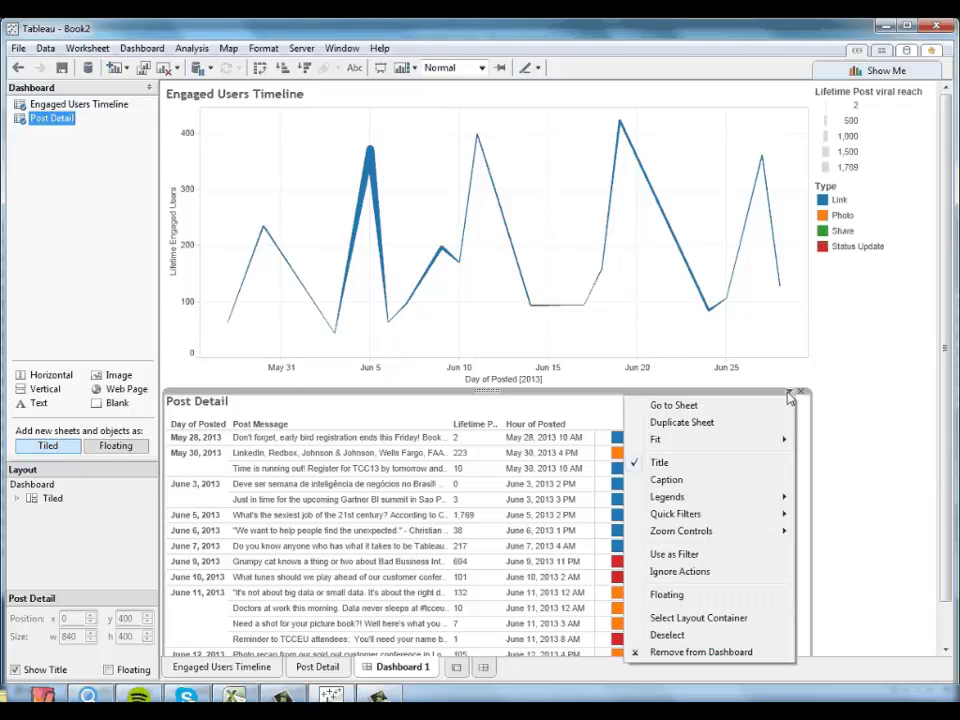
mouse_move(770, 514)
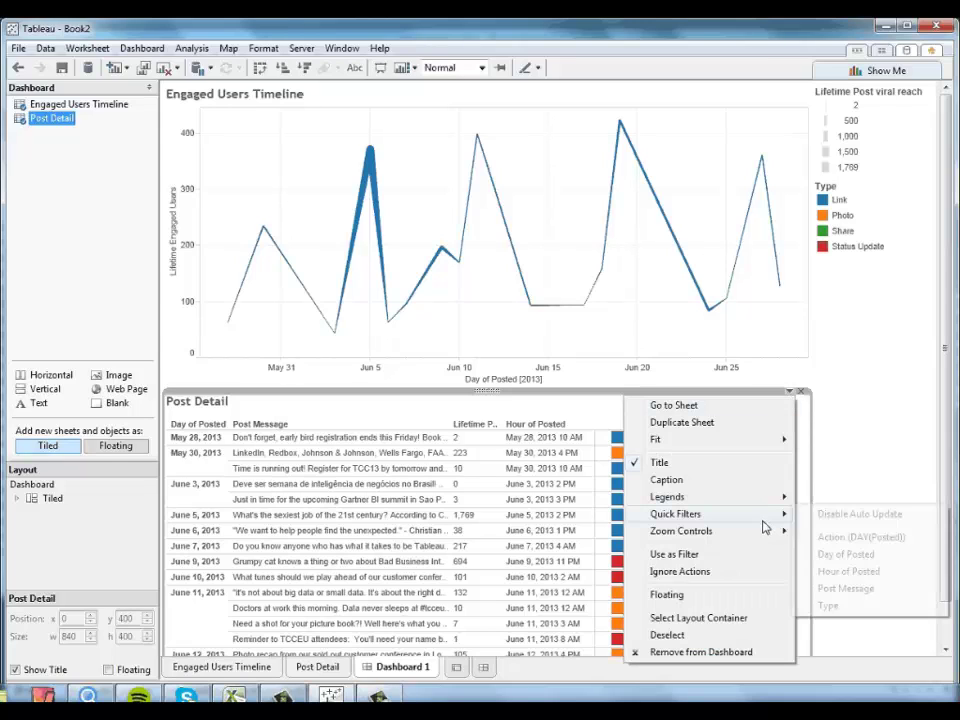
left_click(829, 606)
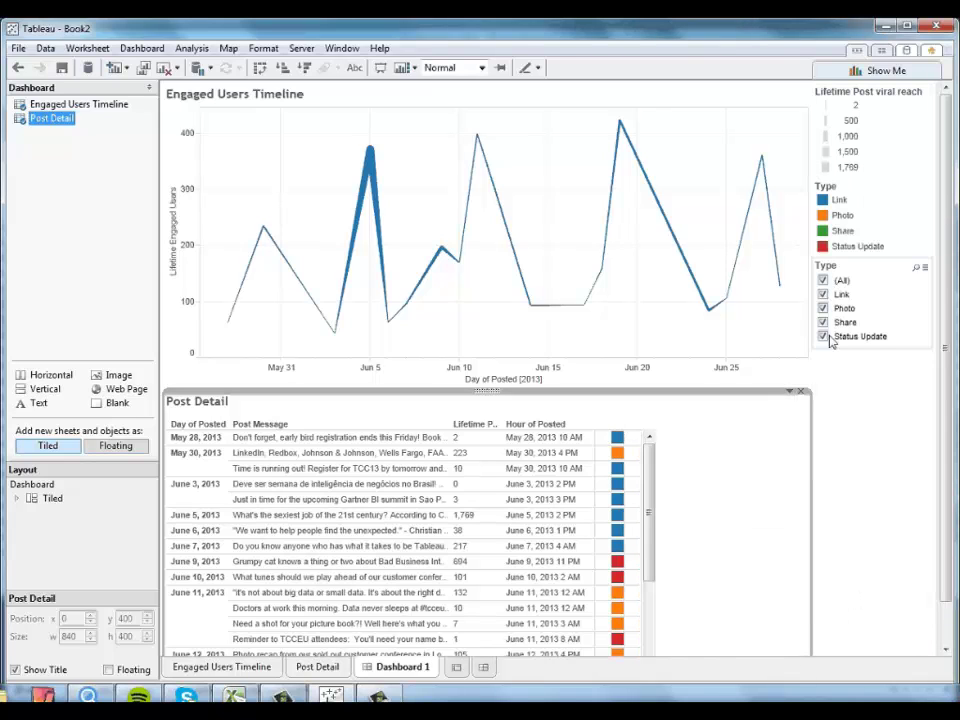
left_click(905, 268)
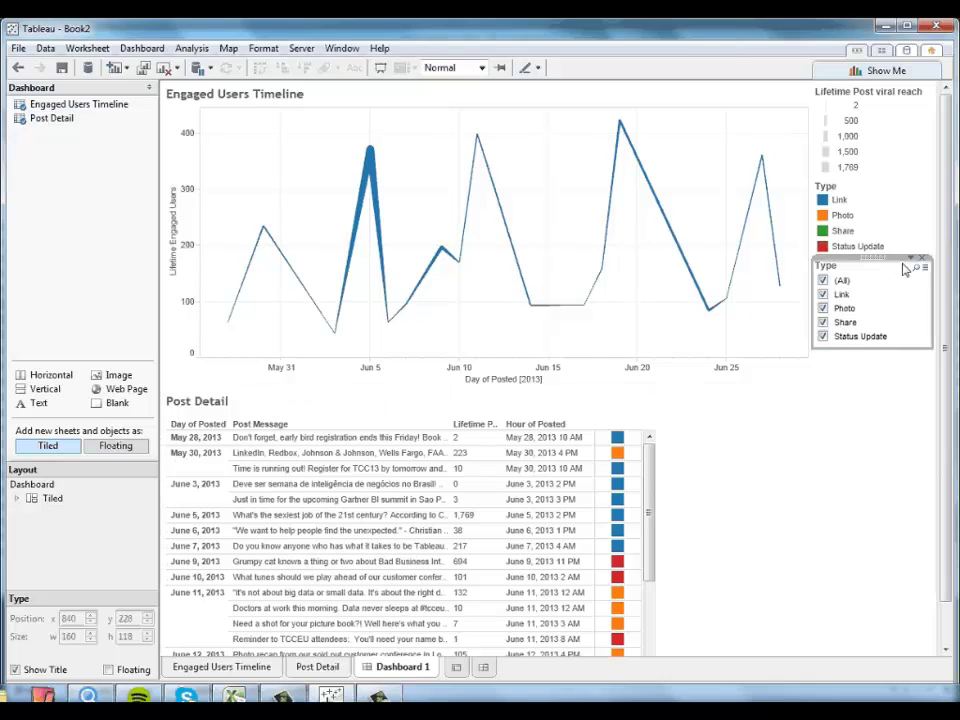
Step: Show the Type filter as a dropdown list and expand it
right_click(911, 265)
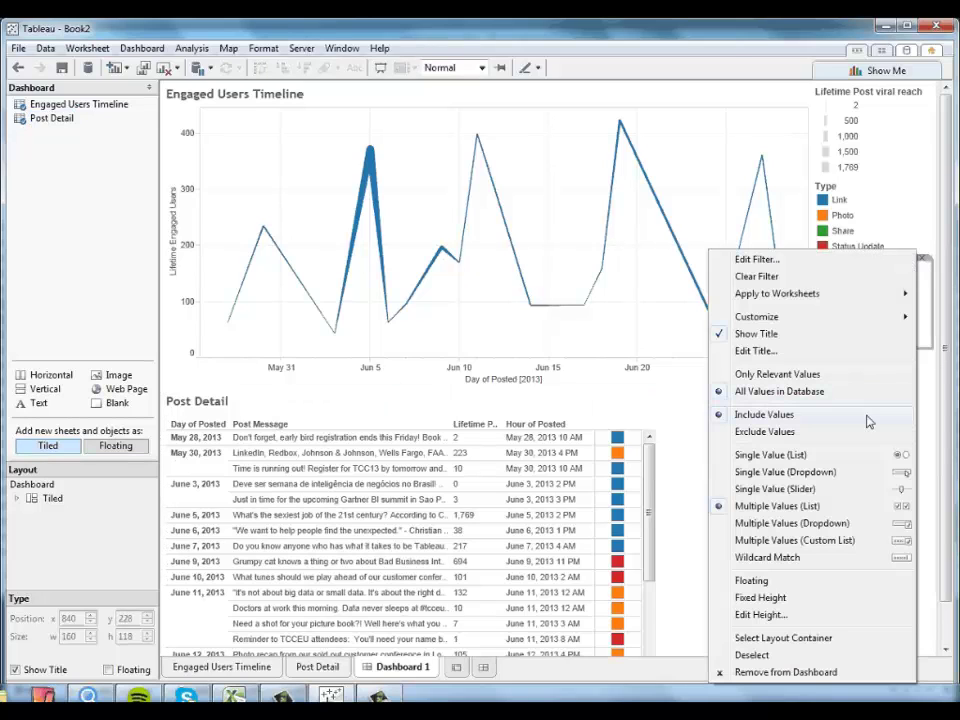
left_click(847, 525)
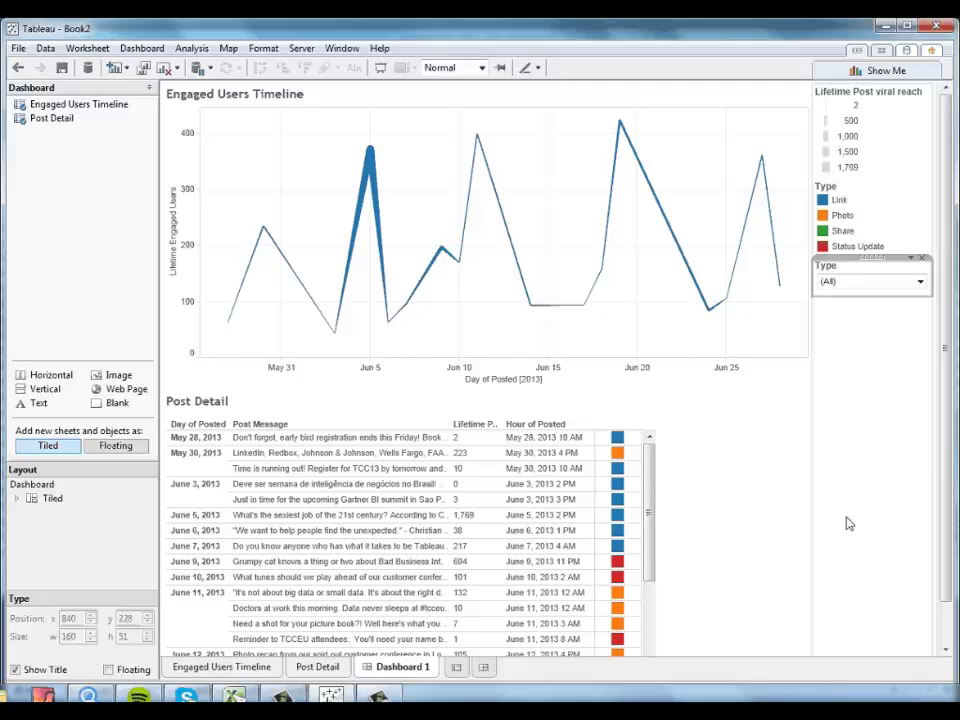
left_click(920, 283)
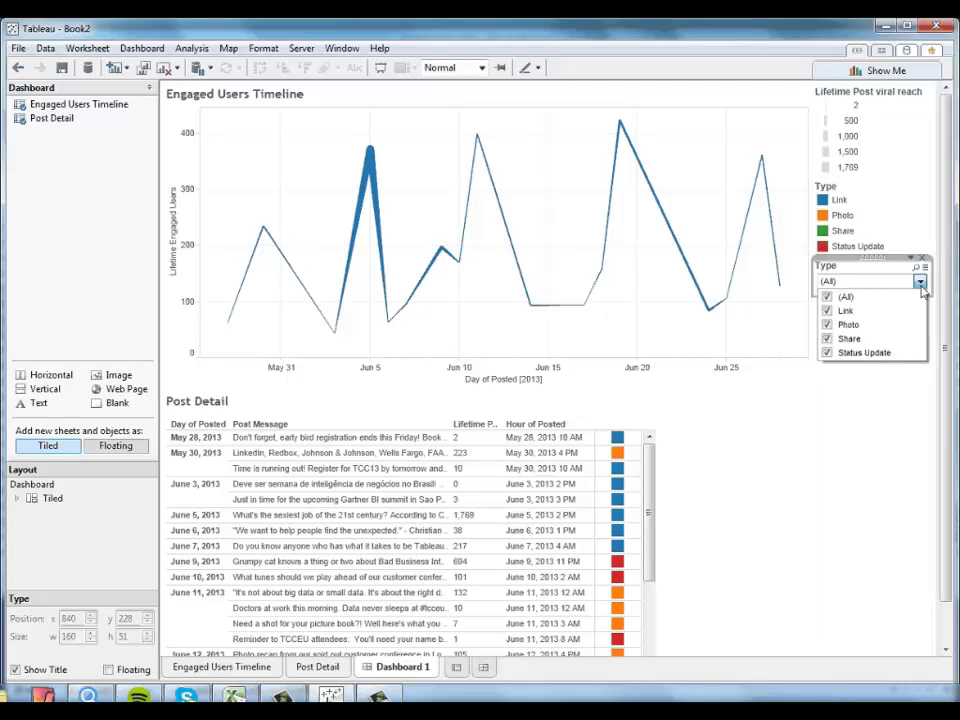
Step: Limit the Type filter to Photo and Status Update posts
left_click(826, 297)
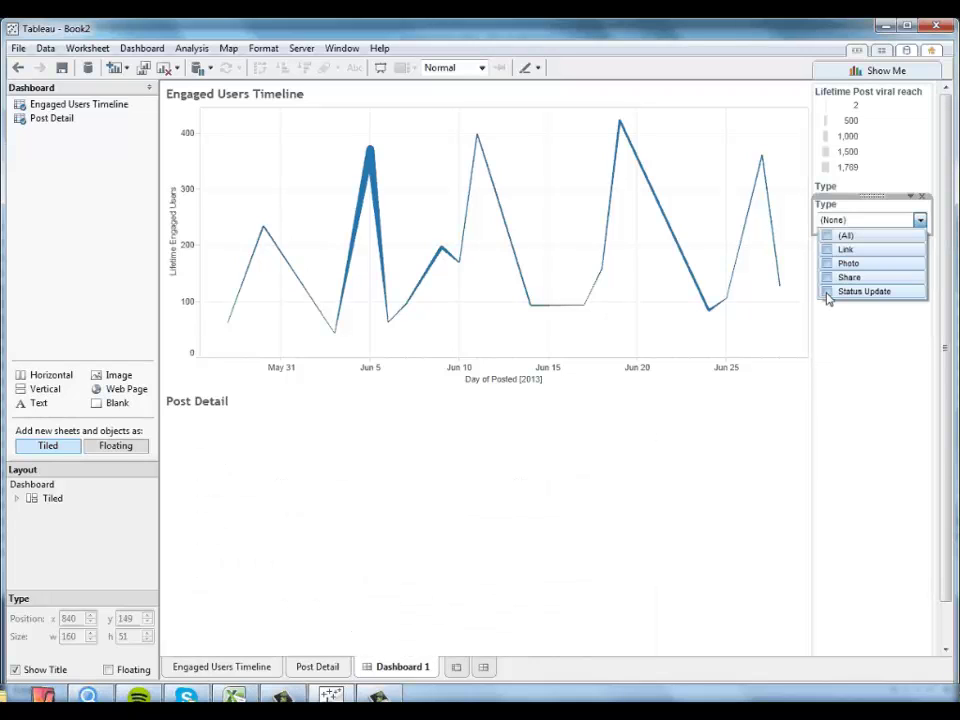
left_click(826, 235)
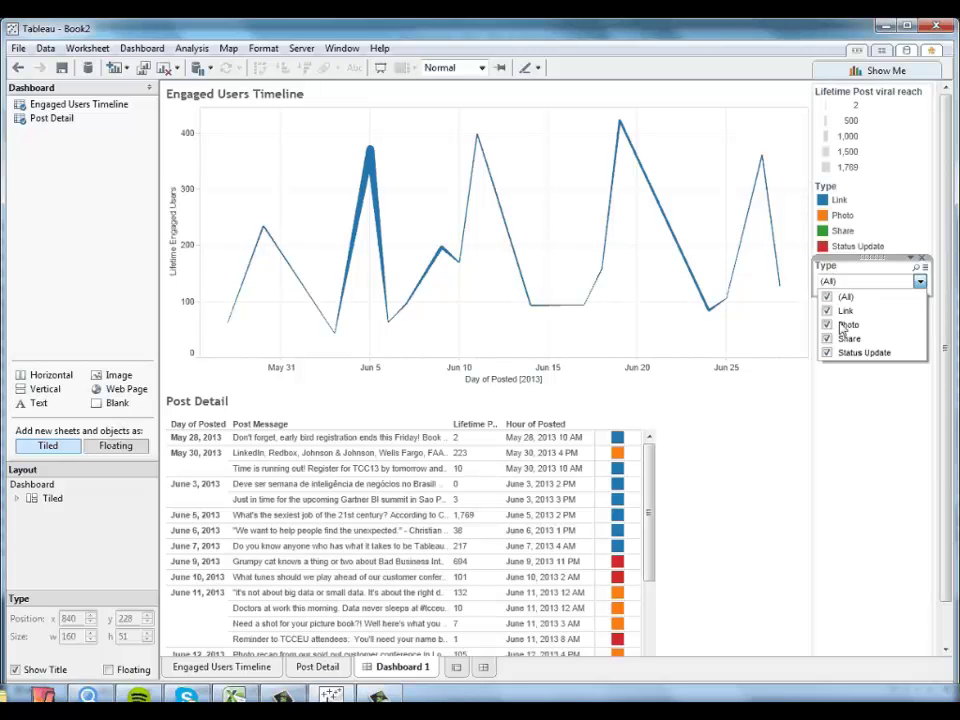
left_click(826, 297)
left_click(826, 263)
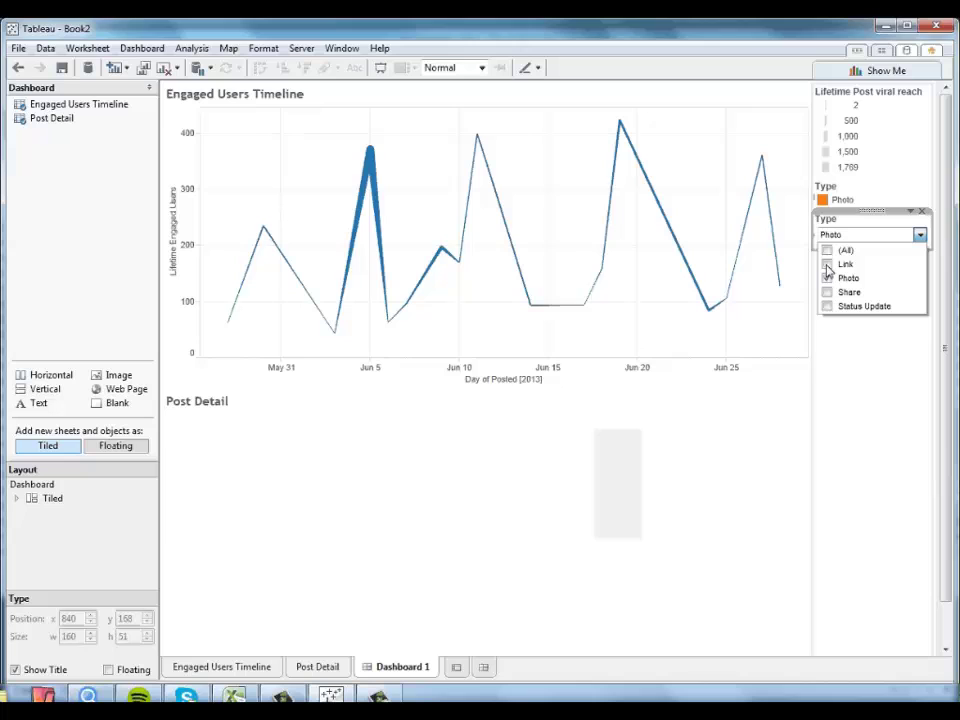
left_click(826, 306)
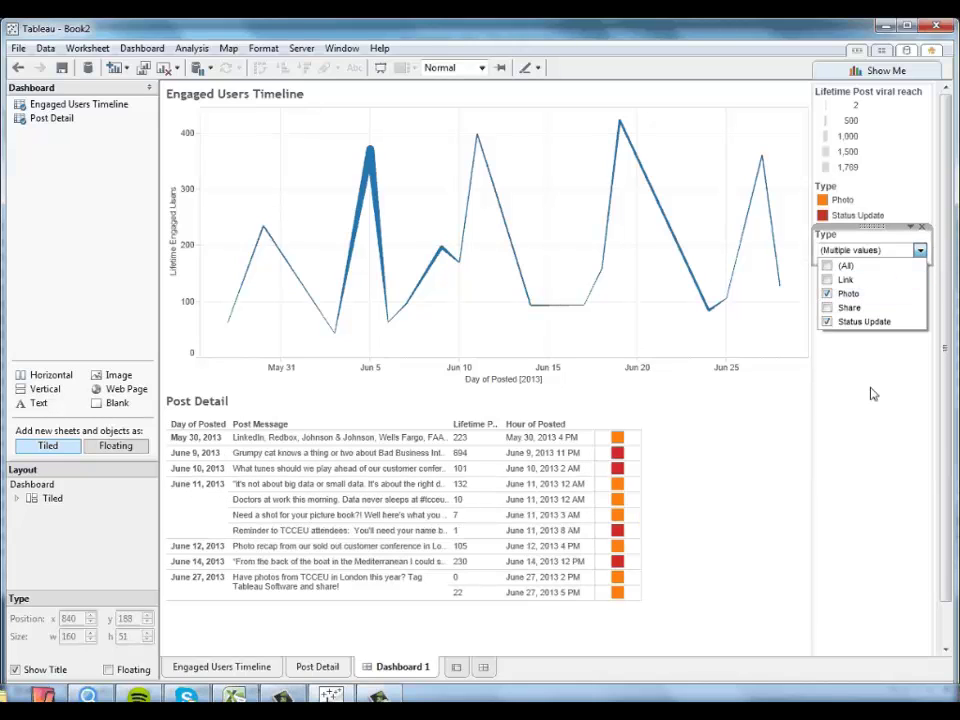
Step: Apply the Type filter to all worksheets using this data source
left_click(910, 229)
mouse_move(889, 275)
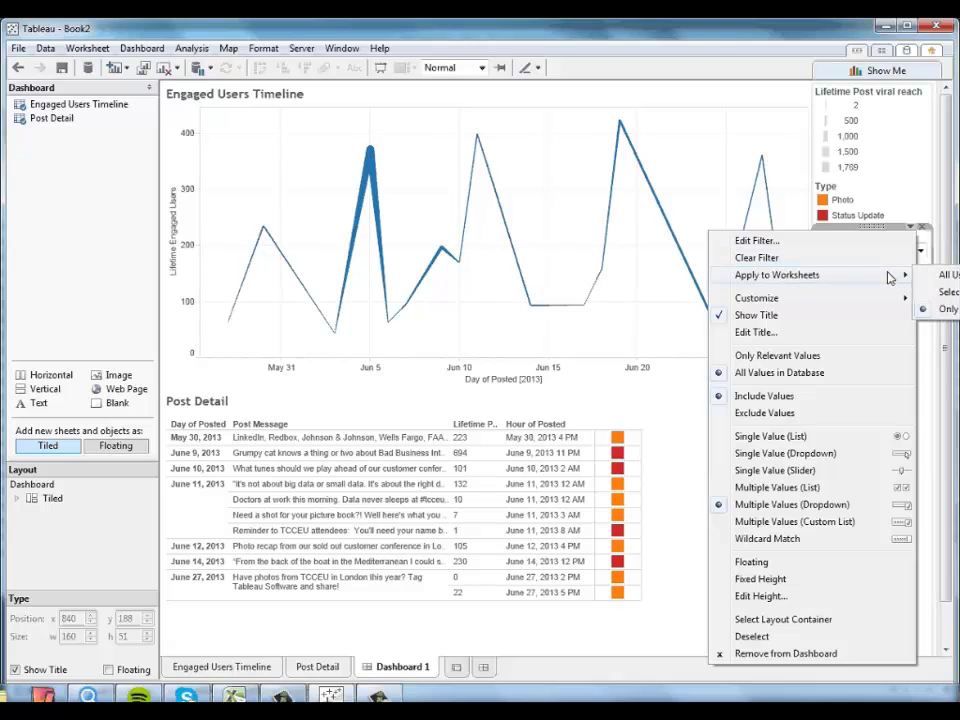
left_click(945, 276)
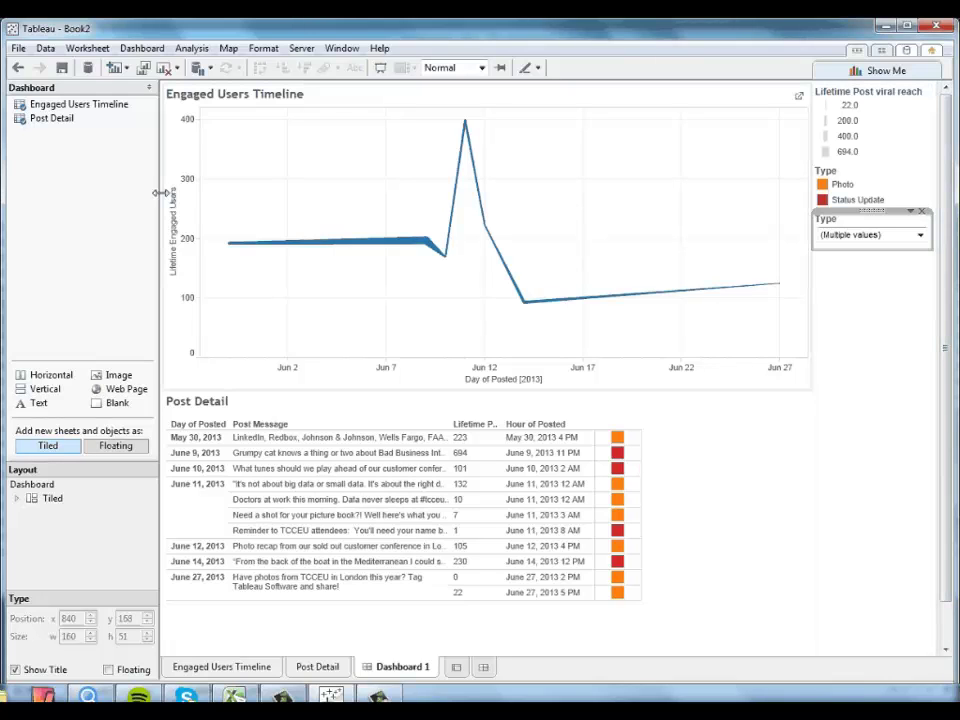
Step: Set the Type dropdown back to (All) post types
left_click(920, 236)
left_click(827, 264)
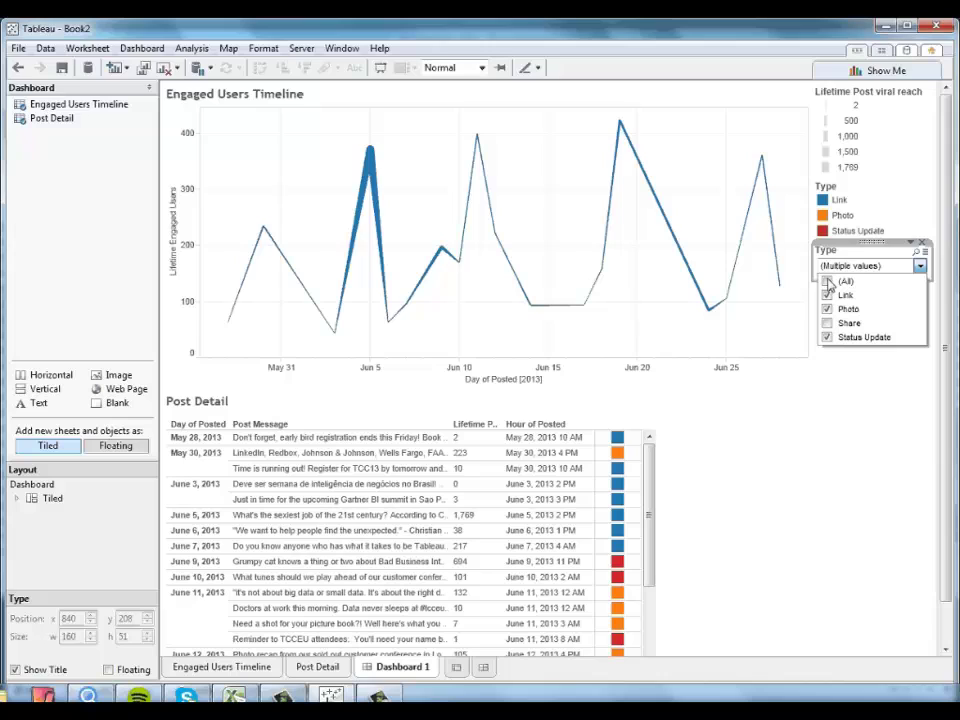
left_click(828, 283)
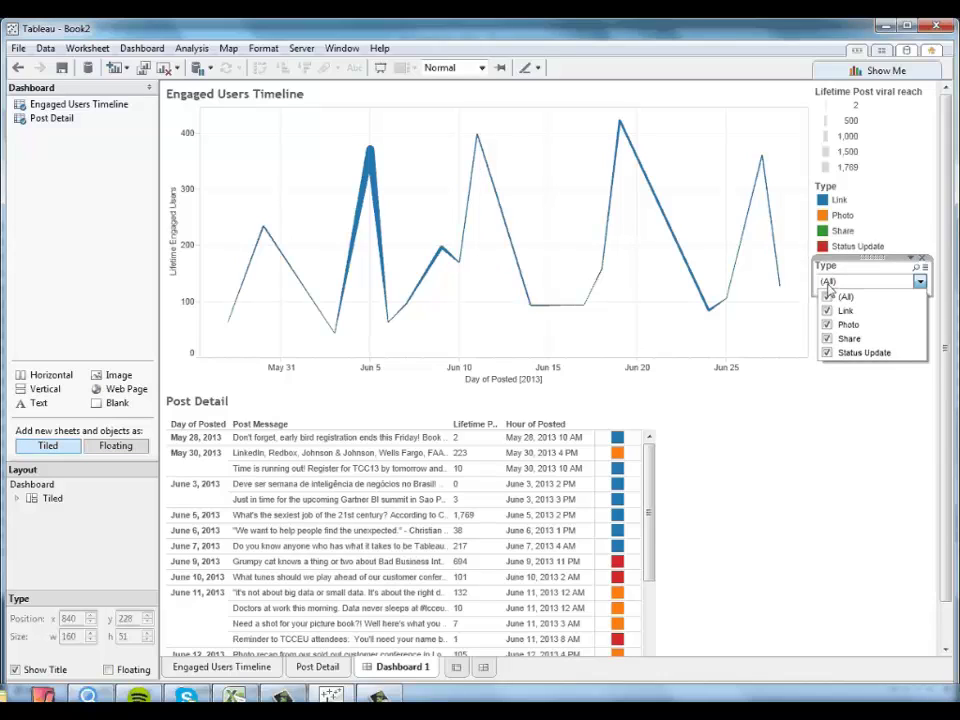
left_click(897, 463)
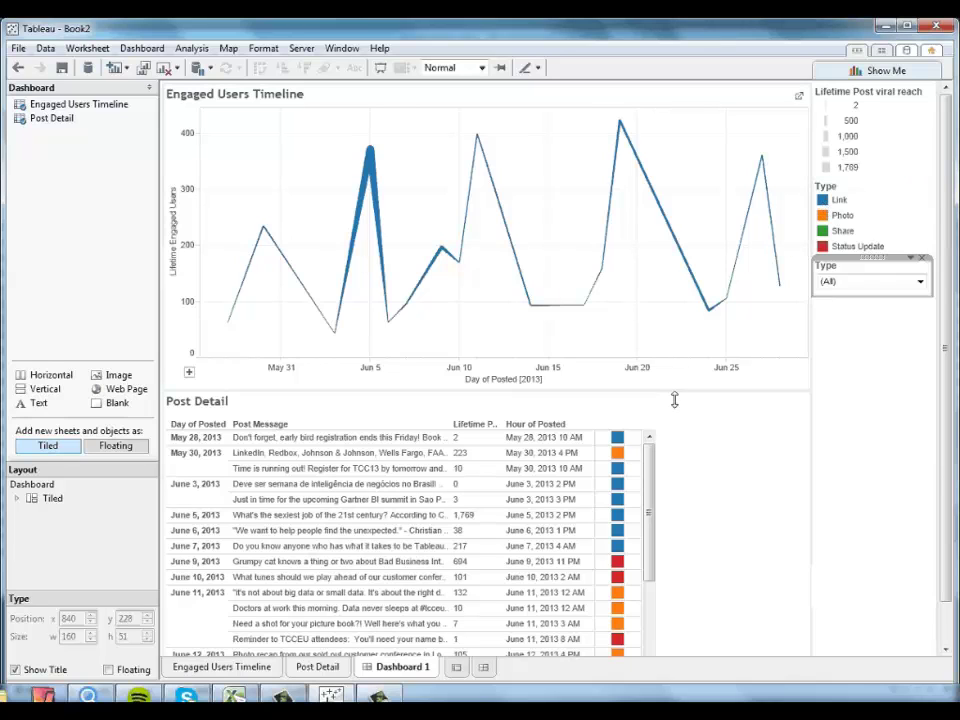
mouse_move(621, 500)
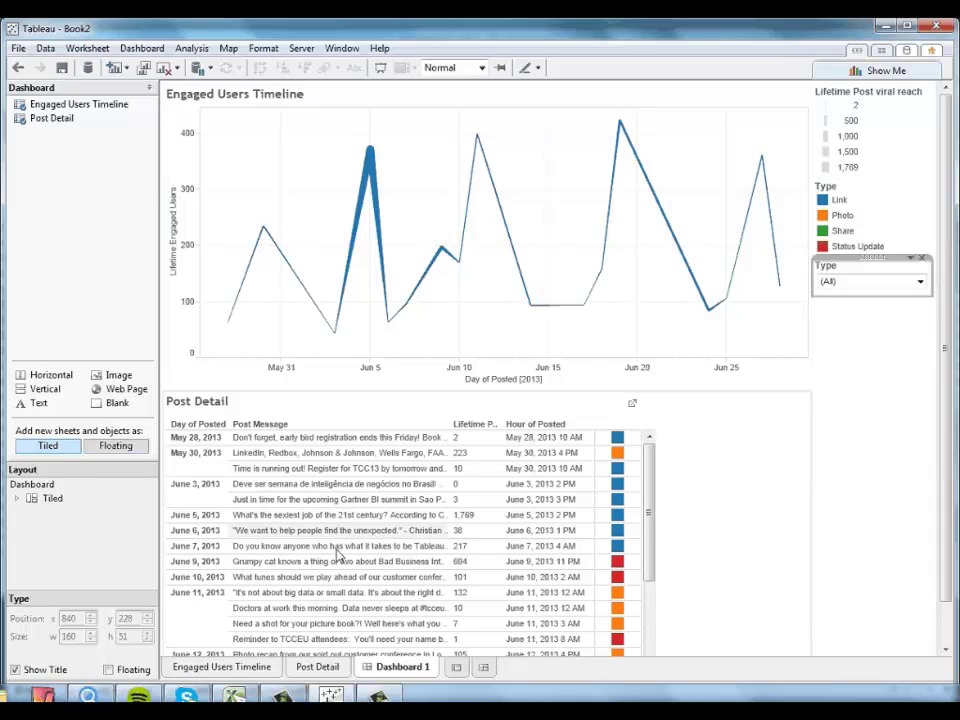
Step: Colour the Engaged Users Timeline line dark slate-purple, then return to Dashboard 1
left_click(240, 670)
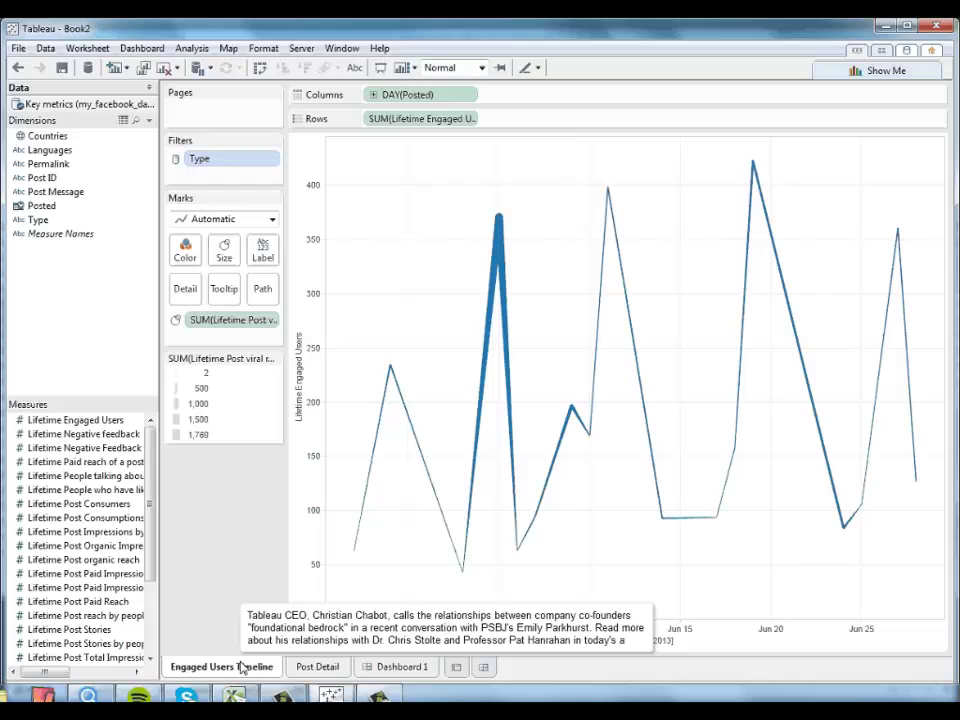
left_click(190, 254)
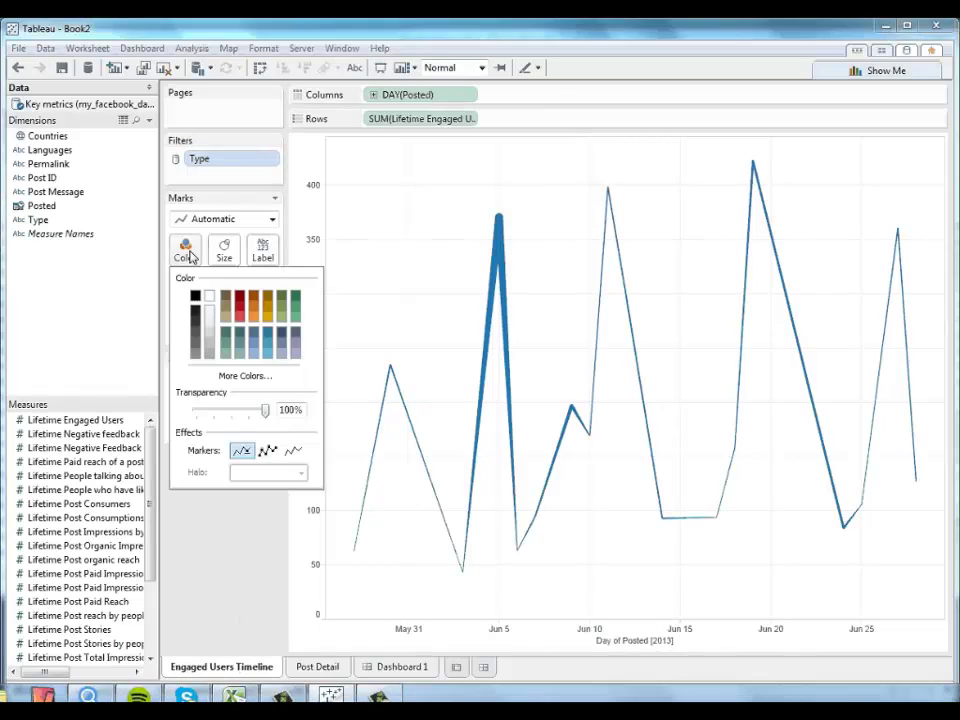
left_click(296, 336)
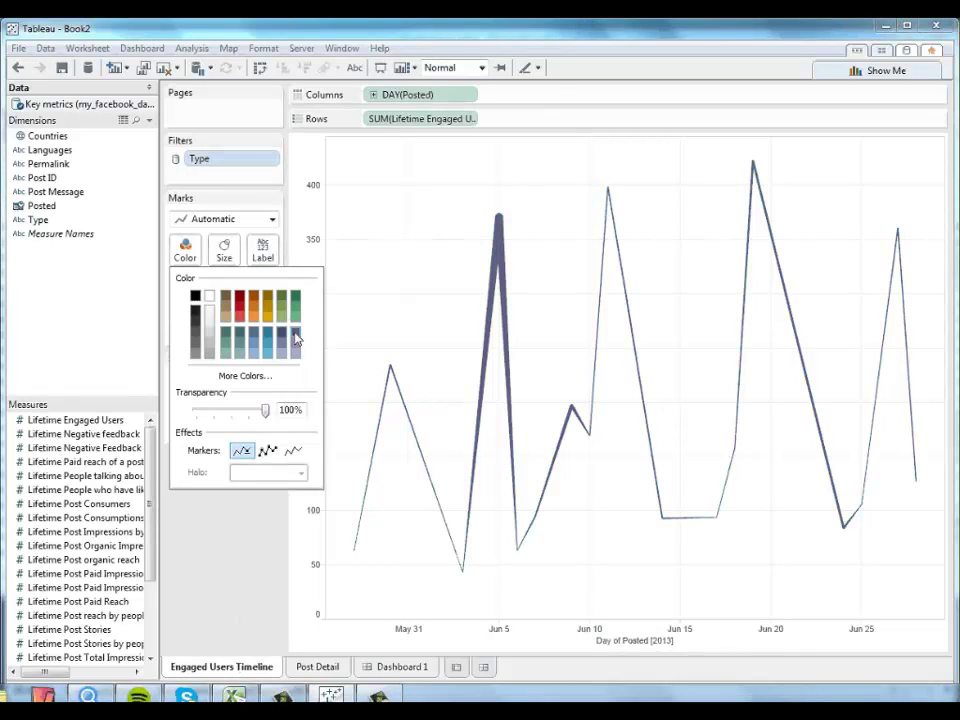
left_click(238, 560)
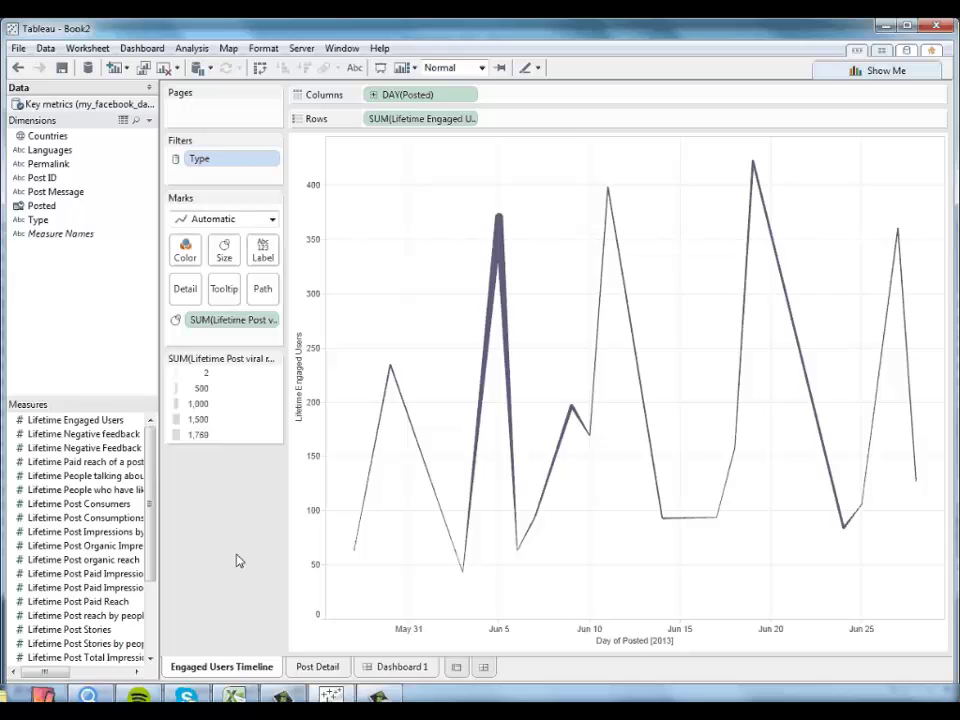
left_click(402, 666)
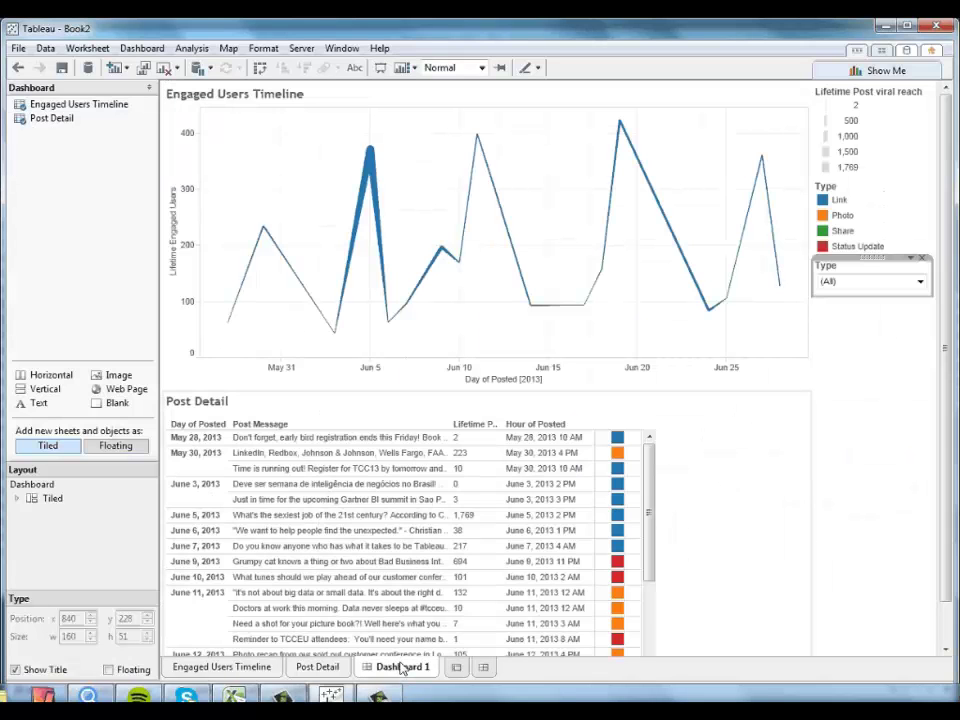
Step: Rename the dashboard 'Facebook Engagement Timeline' and turn on Show Title
left_click(893, 450)
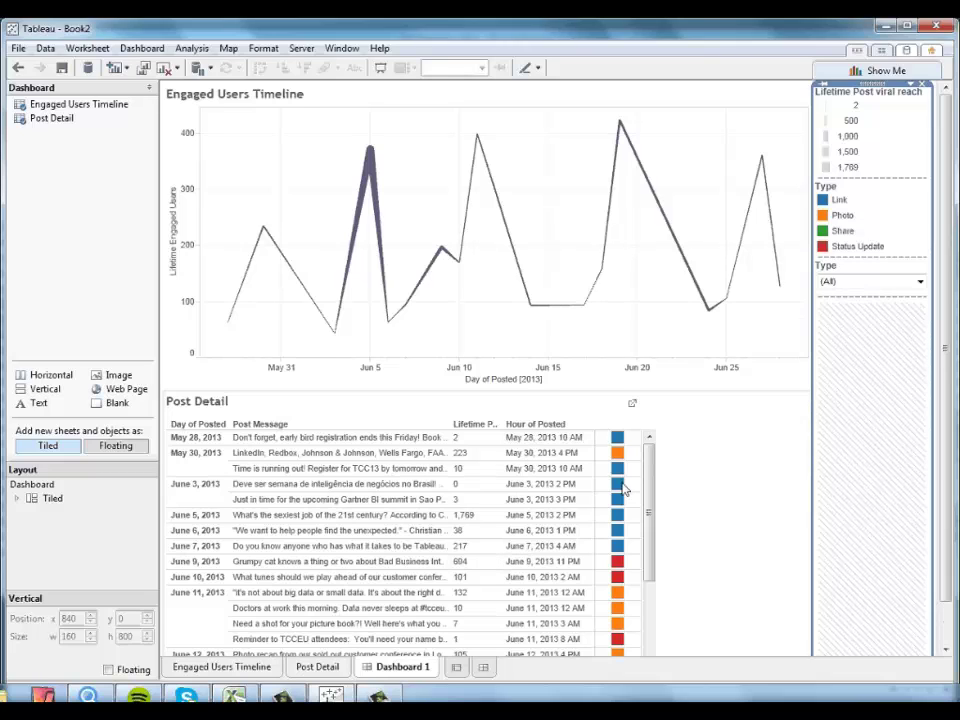
left_click(133, 282)
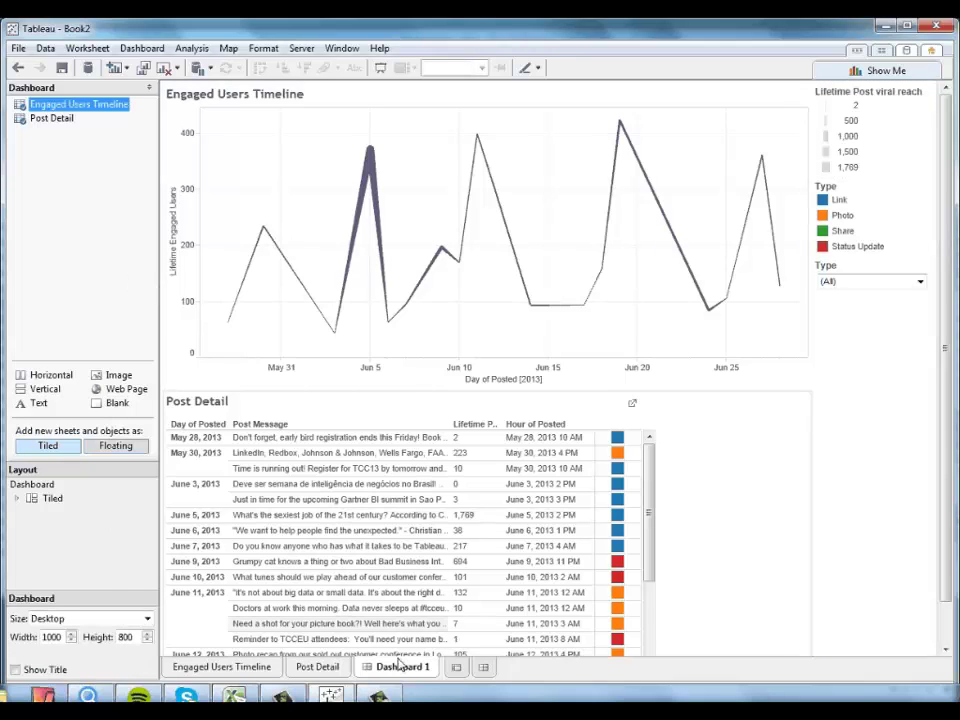
right_click(400, 668)
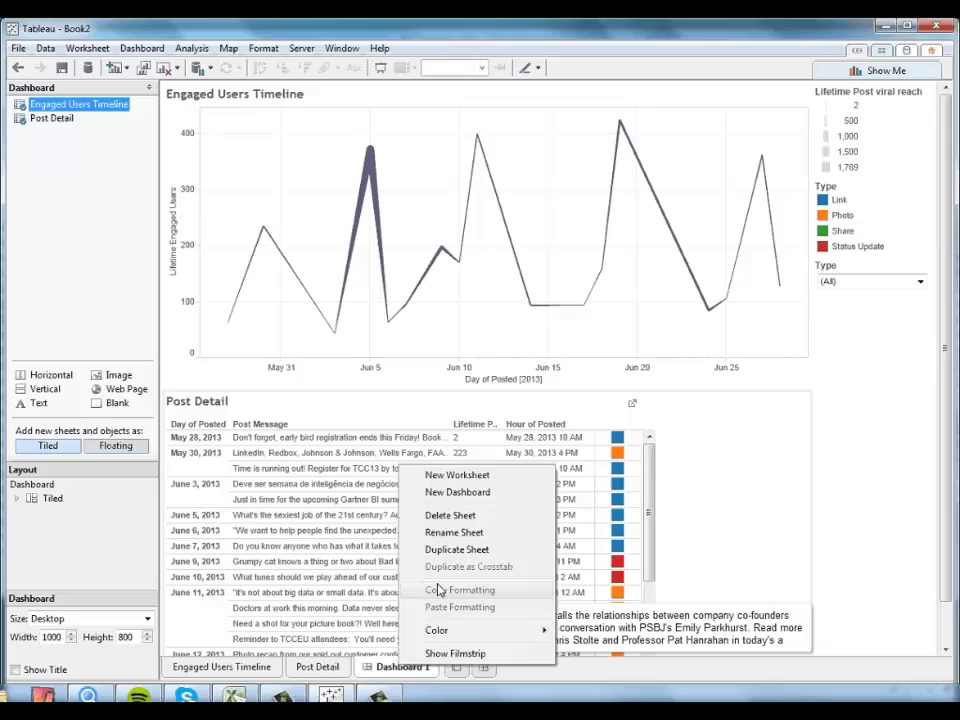
left_click(453, 533)
type("F")
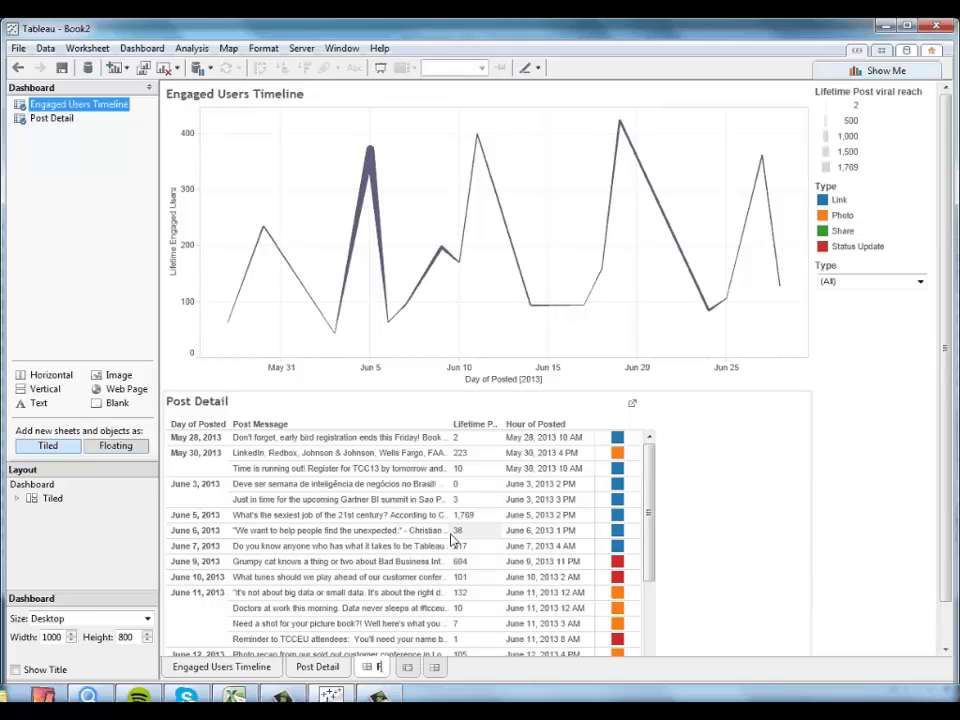
type("acebook")
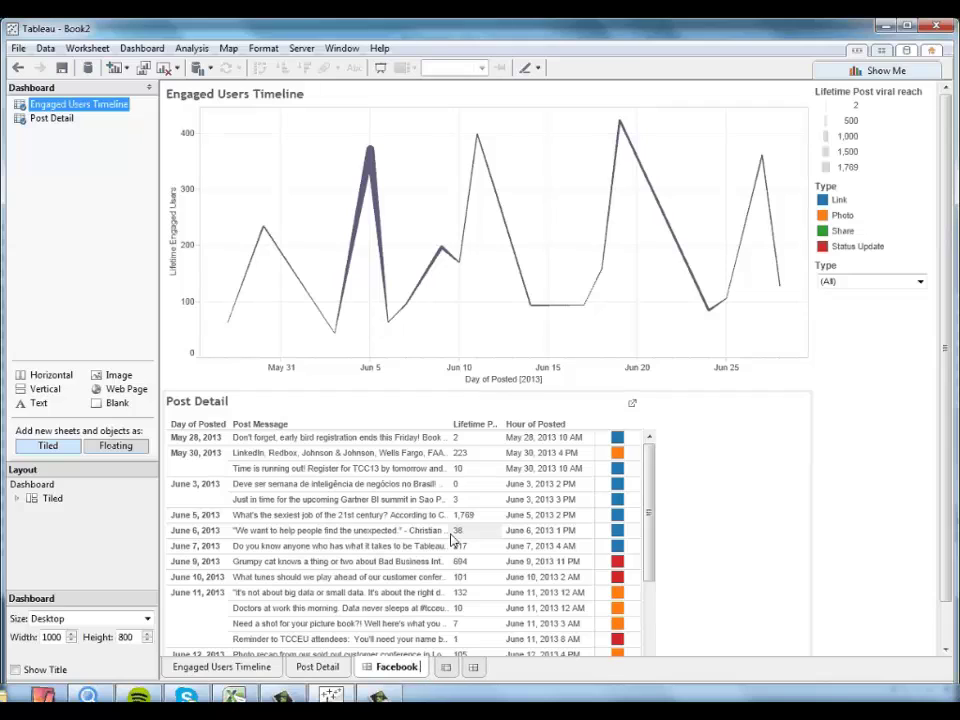
type(" Engagemen")
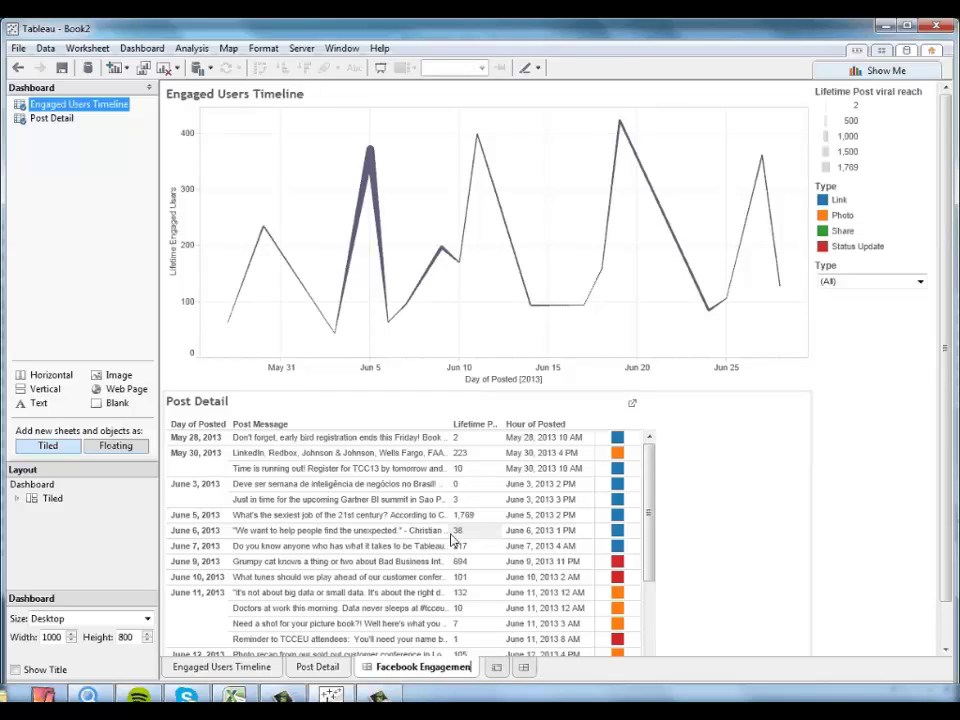
type("t Timeline")
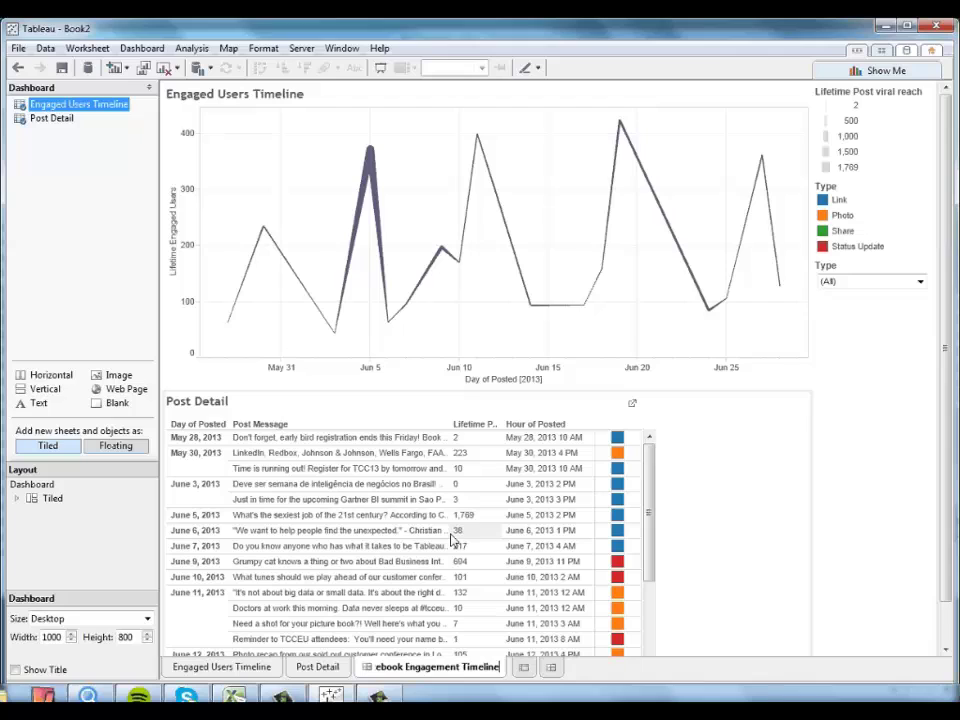
left_click(846, 529)
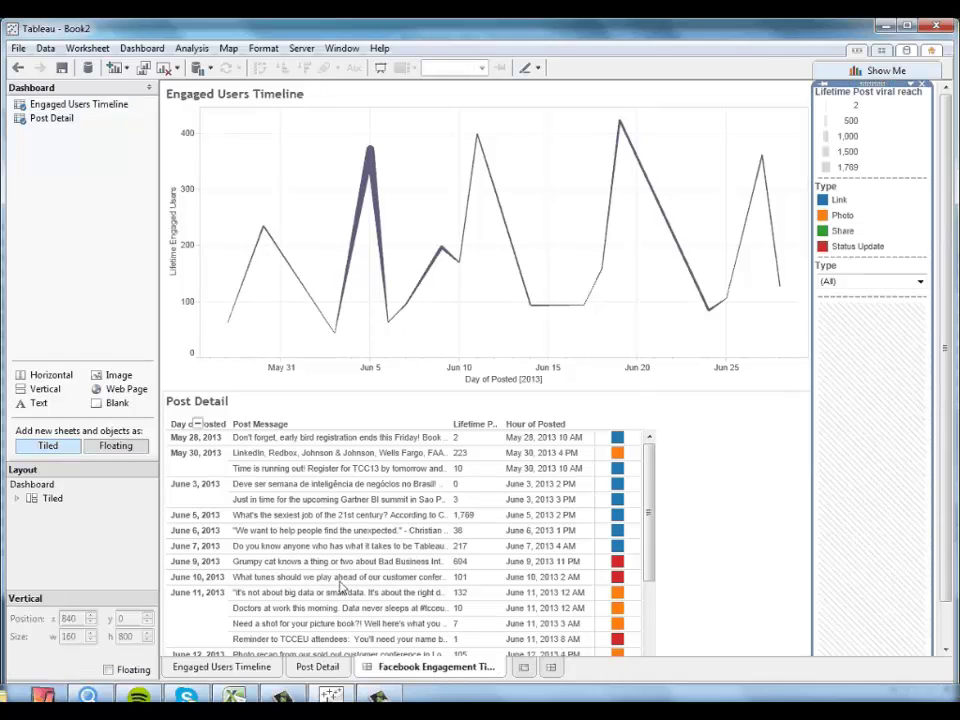
left_click(96, 219)
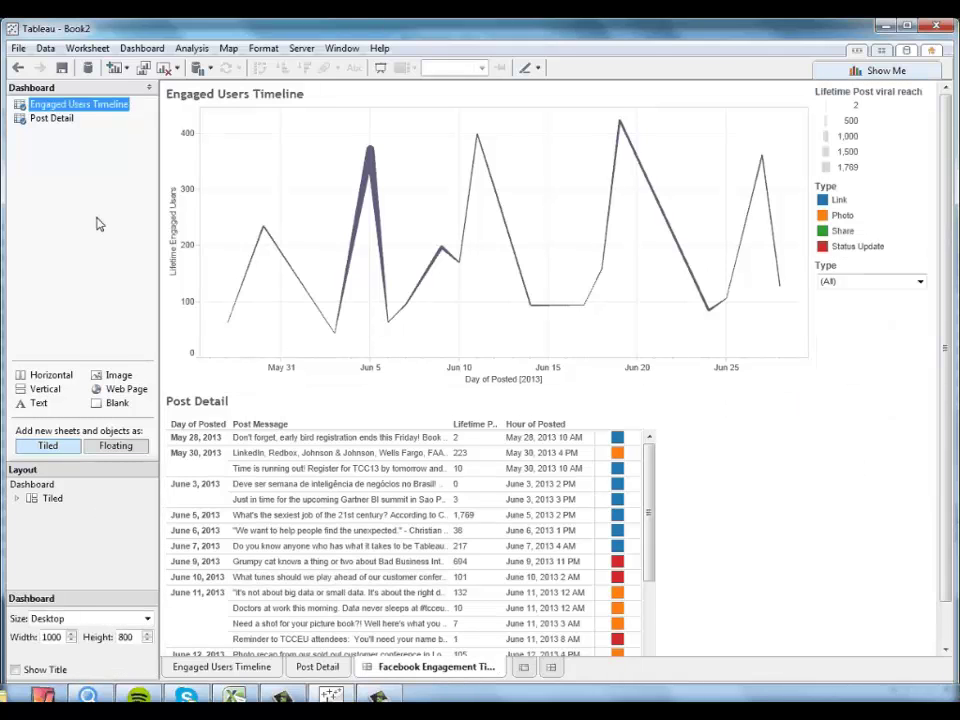
left_click(16, 669)
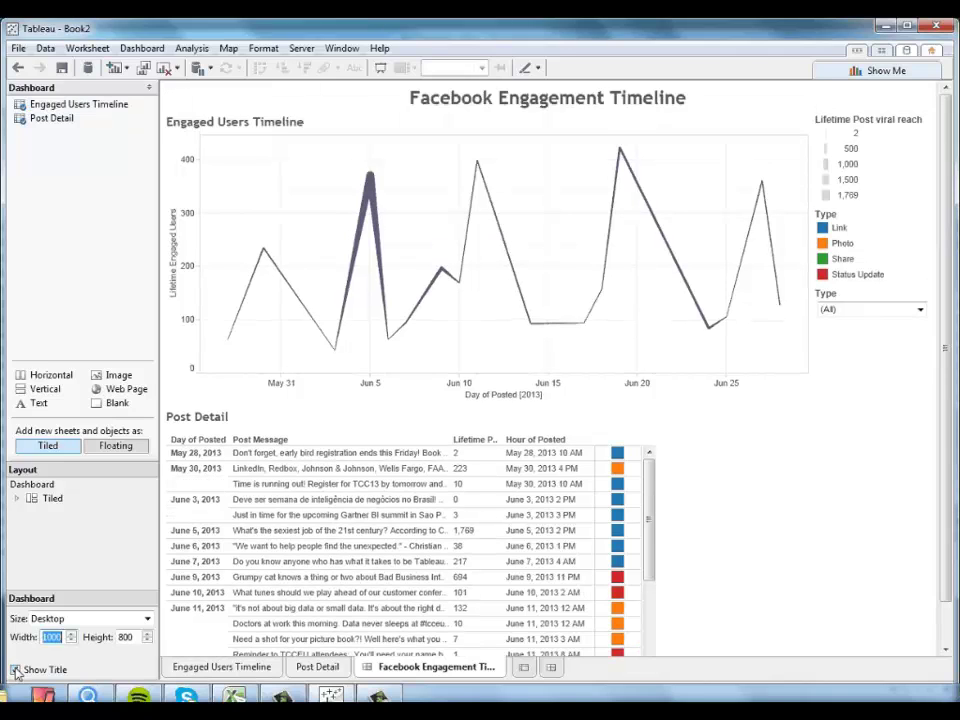
Step: Pick the Jun 5, Jun 14, Jun 17 and Jun 19 timeline points, ending on June 19's two posts
left_click(366, 199)
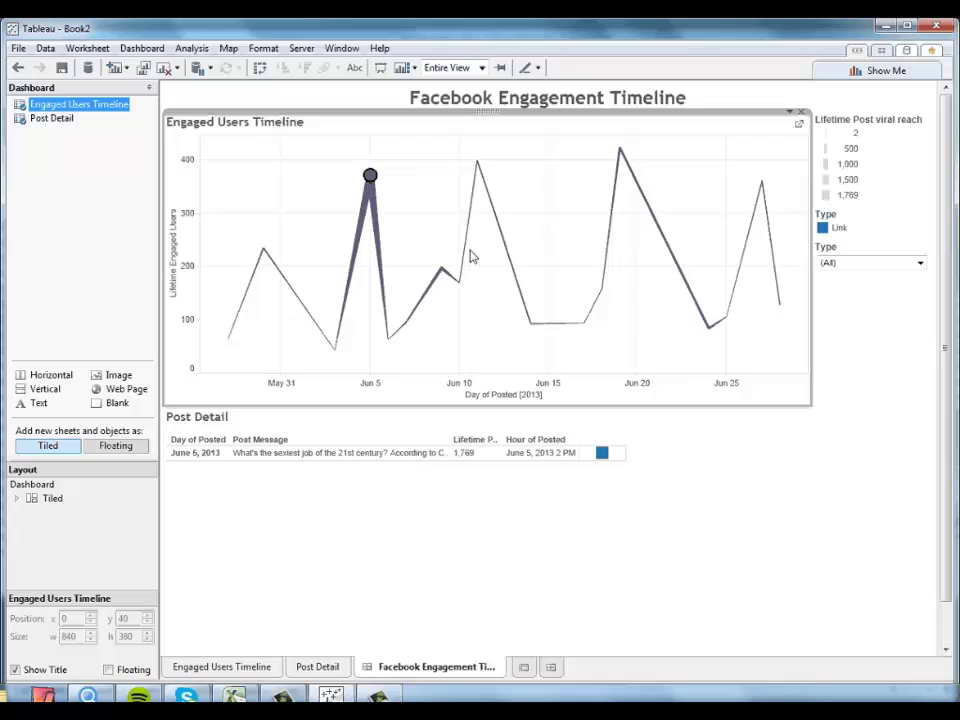
left_click(531, 325)
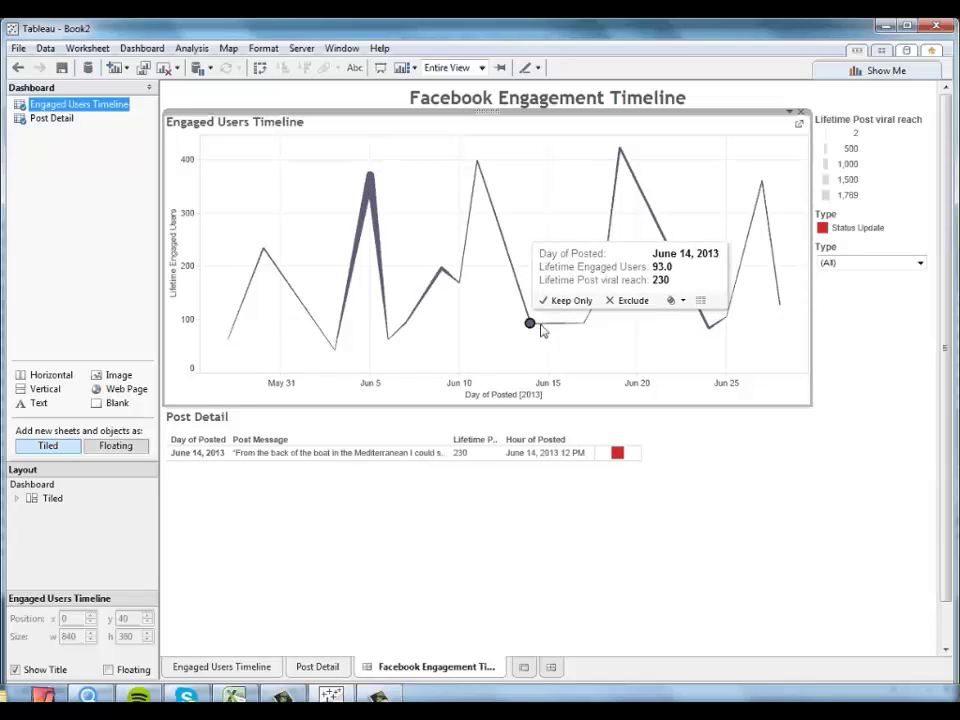
left_click(584, 325)
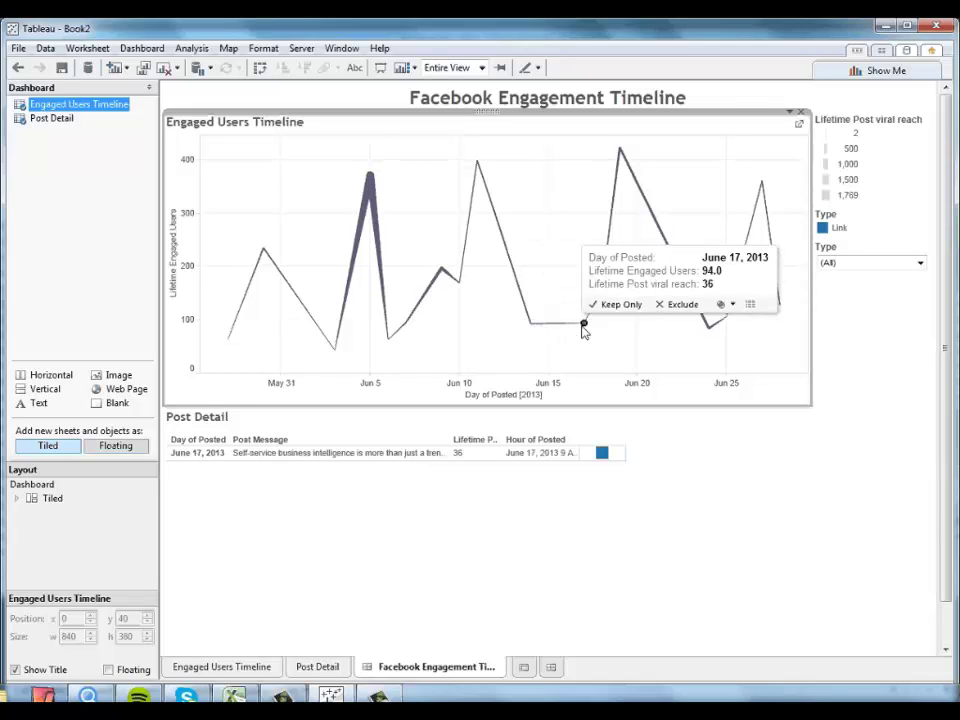
left_click(619, 148)
left_click(100, 237)
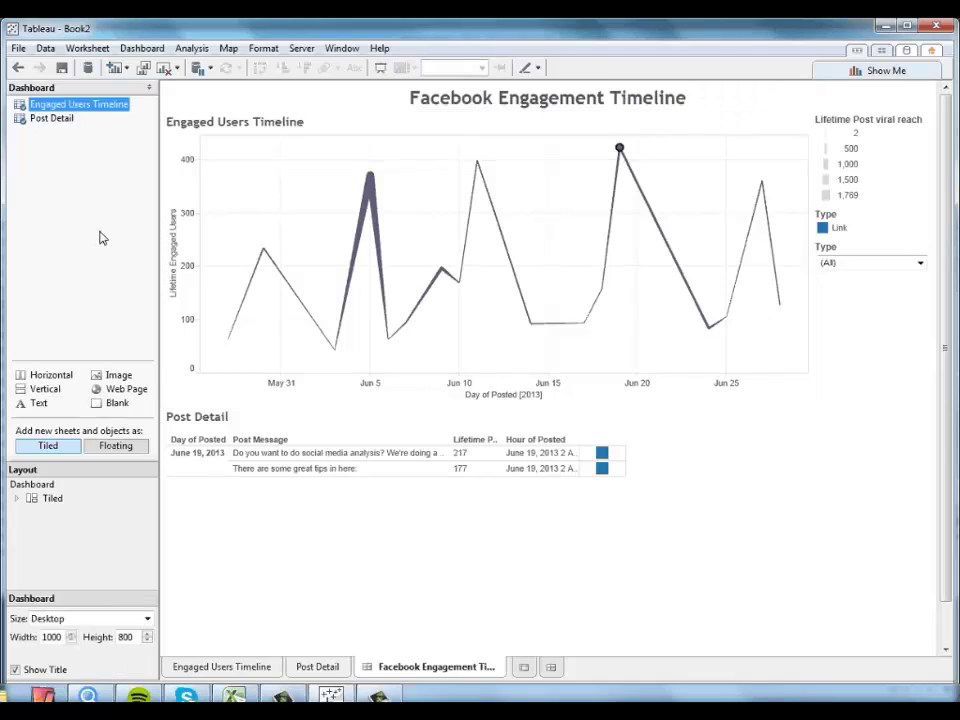